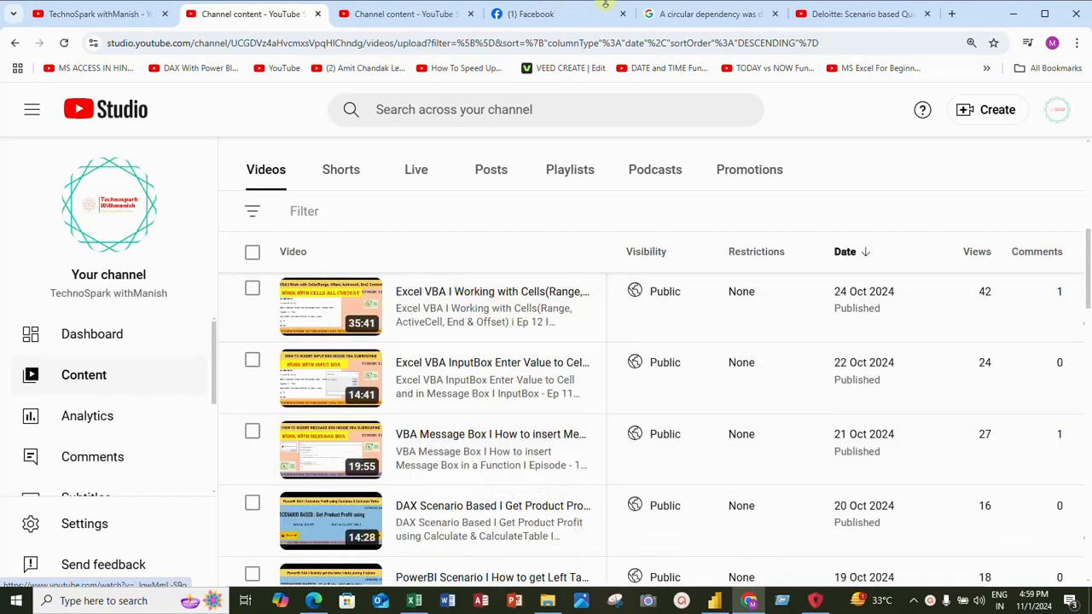
- Look through the channel's playlists in YouTube Studio and view the latest uploads on the public channel page
left_click(552, 170)
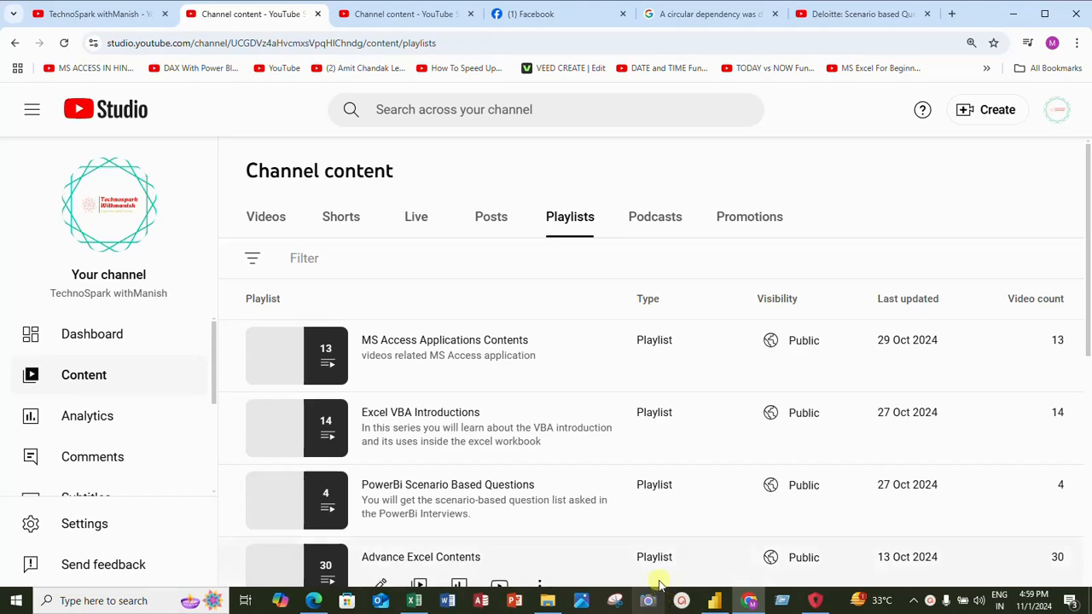
scroll(653, 578, "down", 5)
scroll(656, 574, "down", 1)
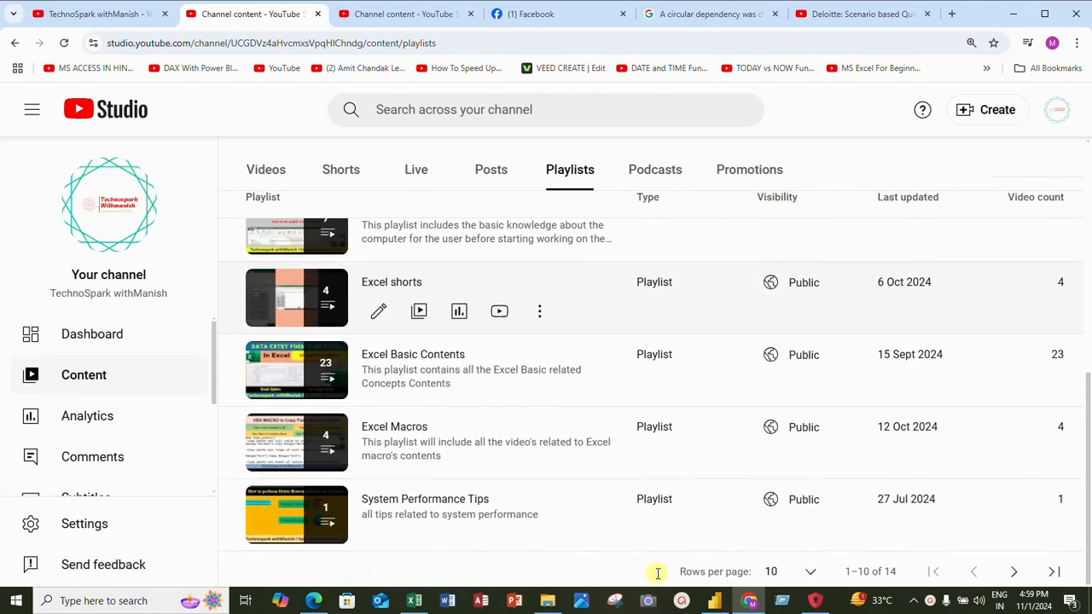
scroll(656, 575, "up", 4)
scroll(657, 577, "up", 2)
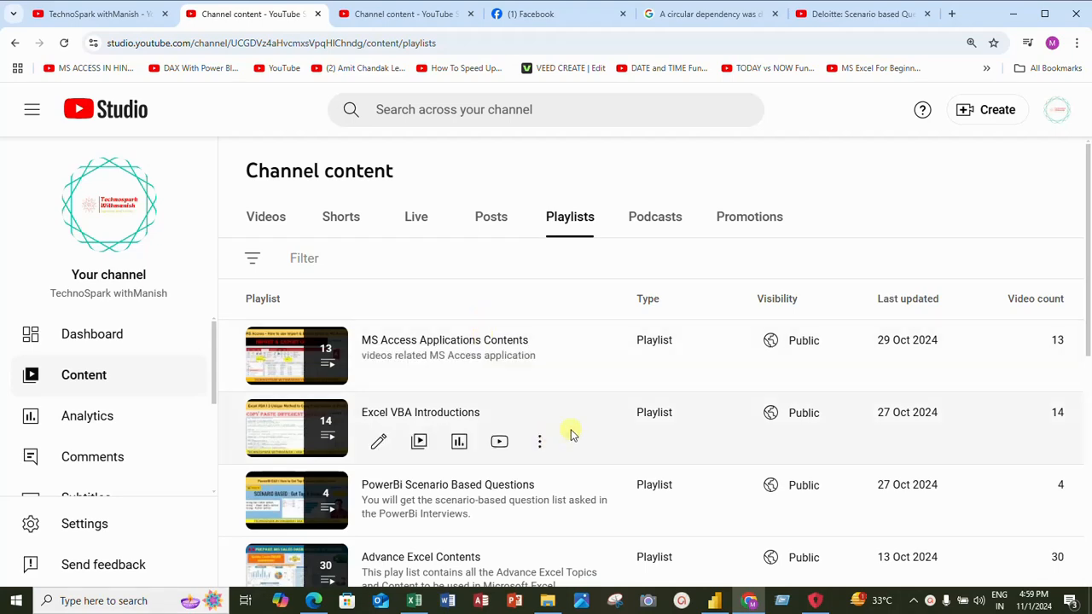
left_click(99, 15)
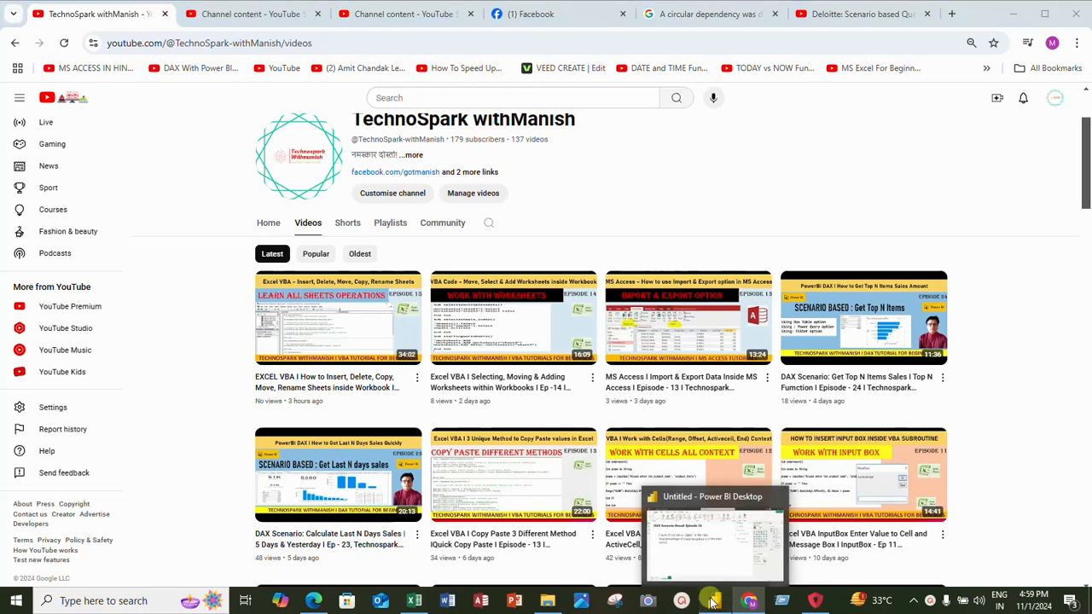
- Switch to Power BI Desktop and examine the %ofchotu measure's formula and the Student_data table's records
left_click(722, 602)
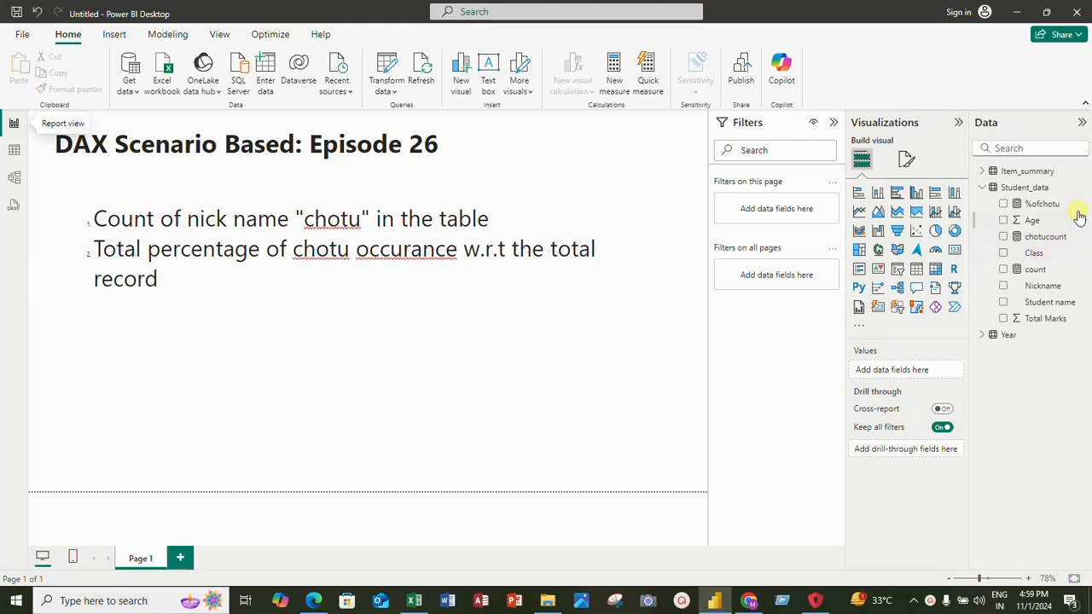
left_click(1042, 204)
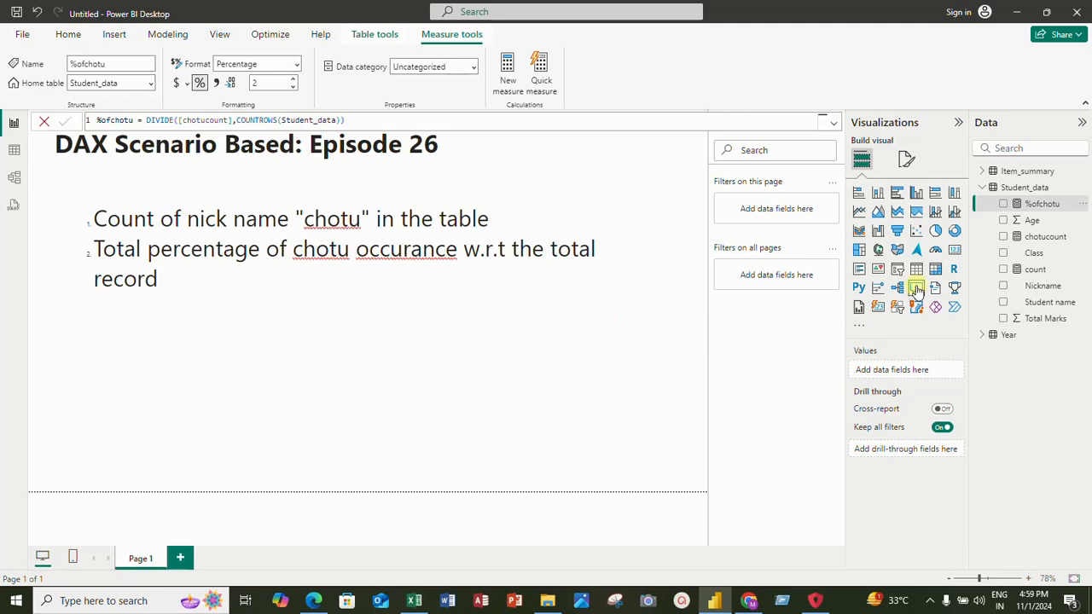
left_click(13, 150)
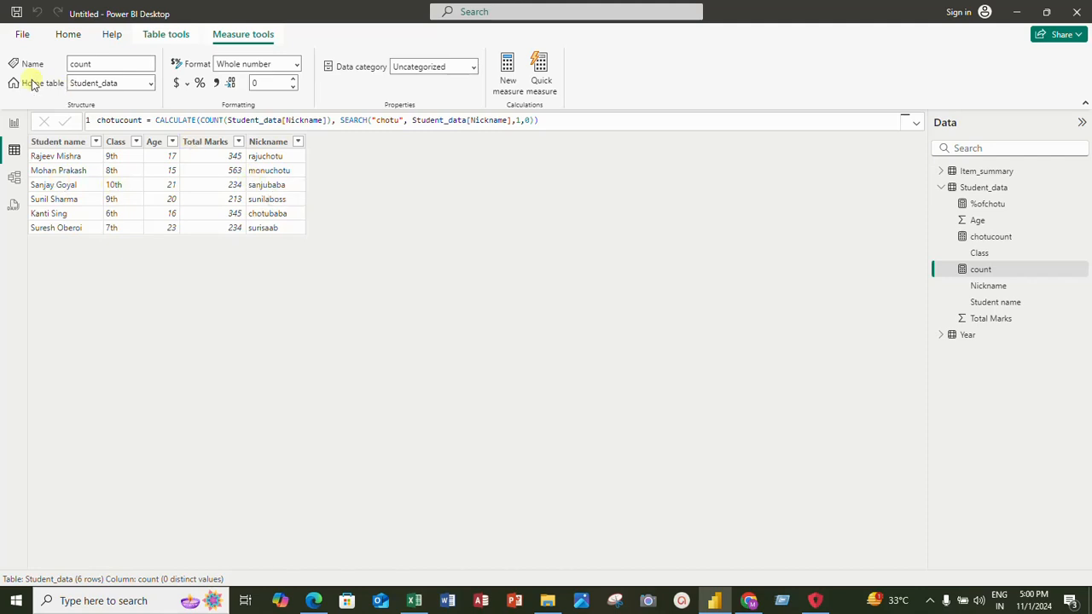
left_click(18, 131)
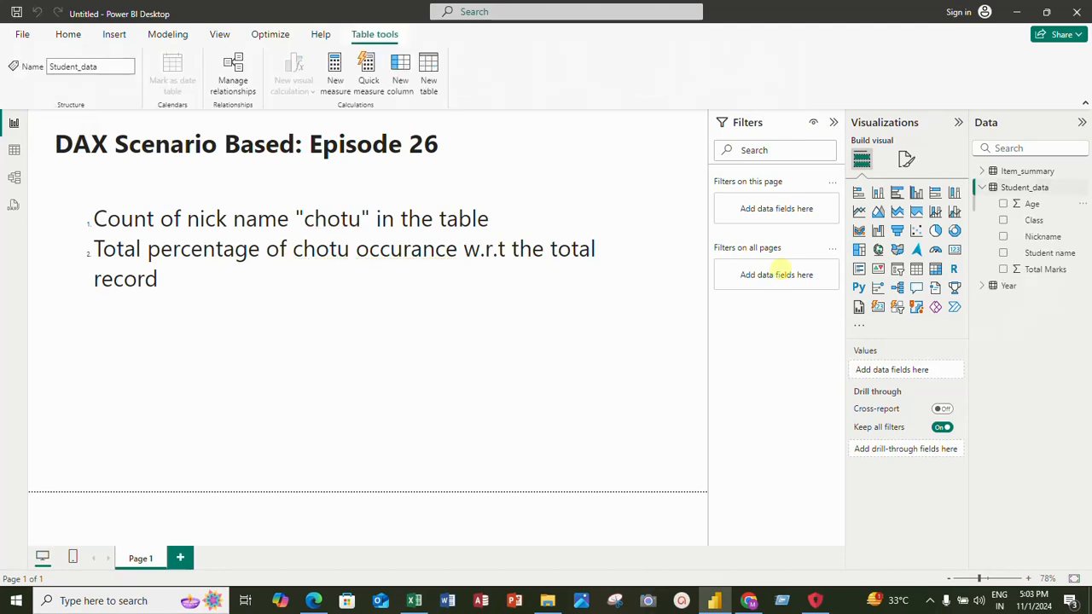
- Create a measure named countofchotu in the Student_data table and begin its formula with the CALCULATE function
right_click(1025, 186)
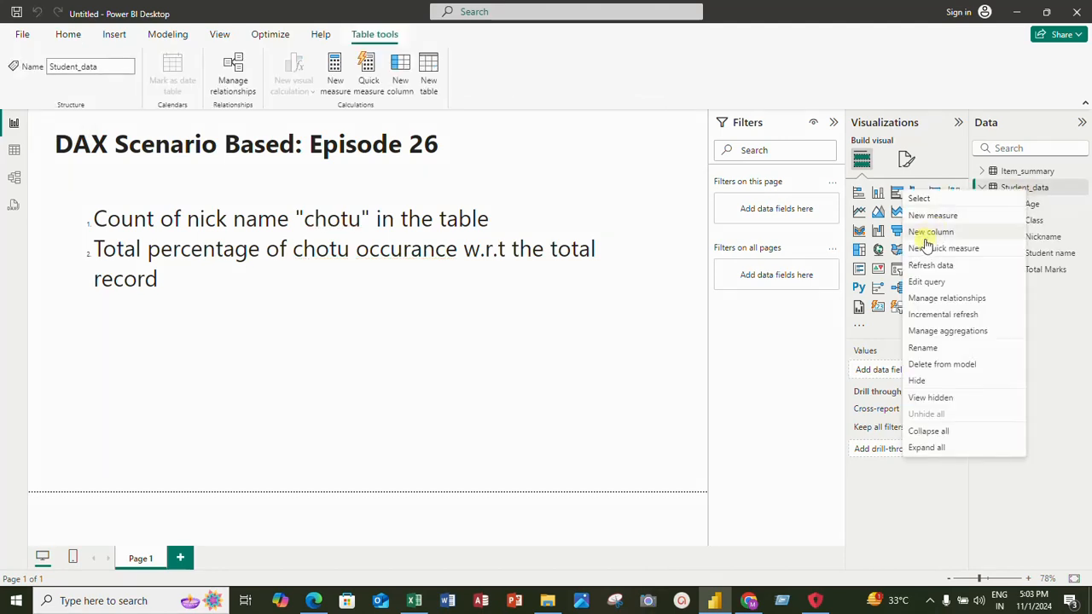
left_click(823, 298)
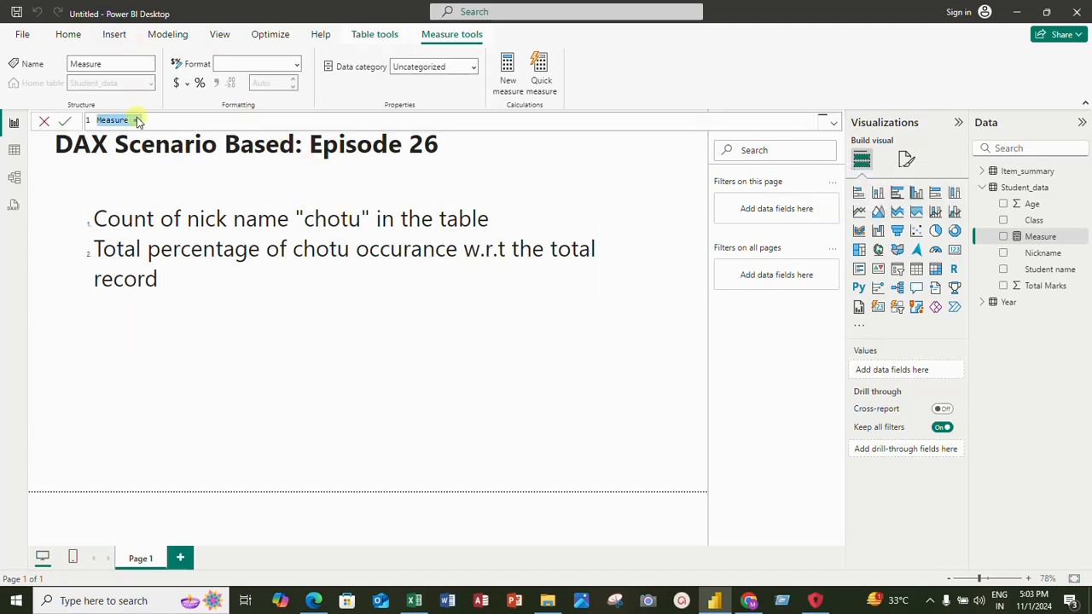
scroll(143, 120, "up", 3)
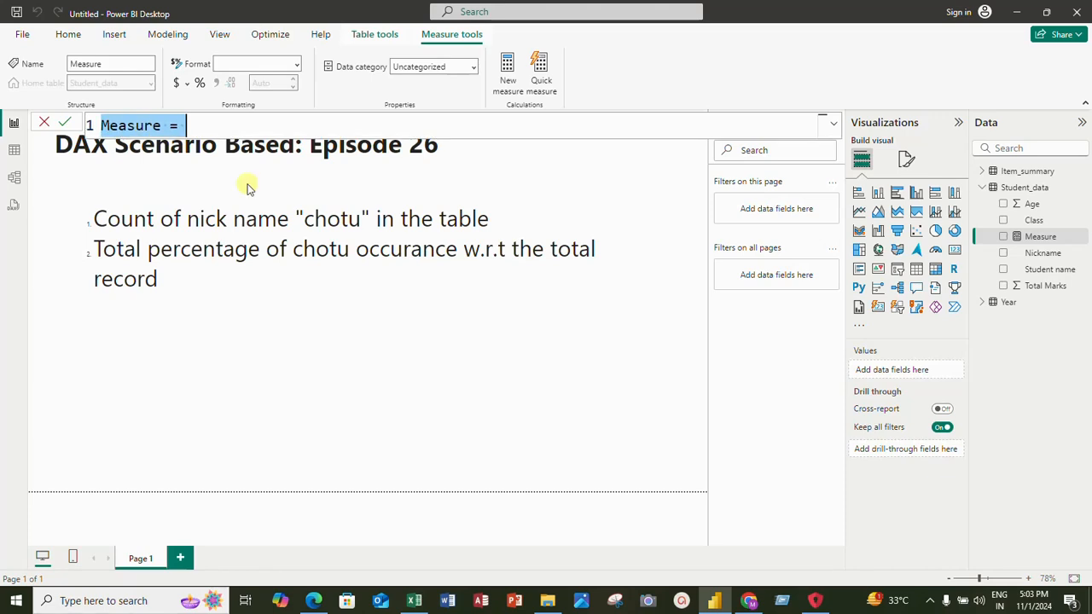
type("coun")
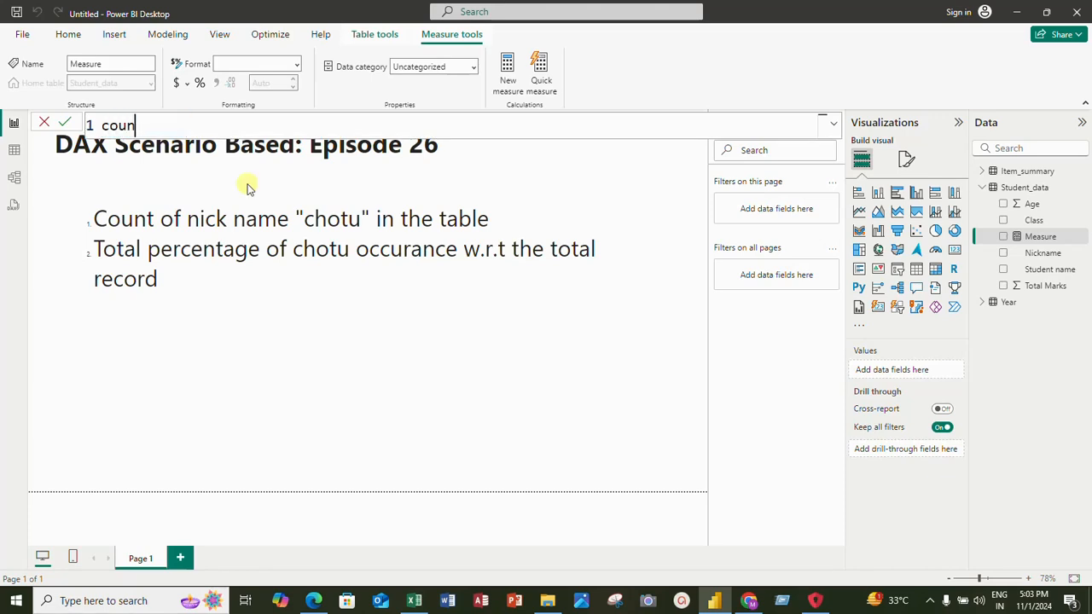
type("tofchotu = cal")
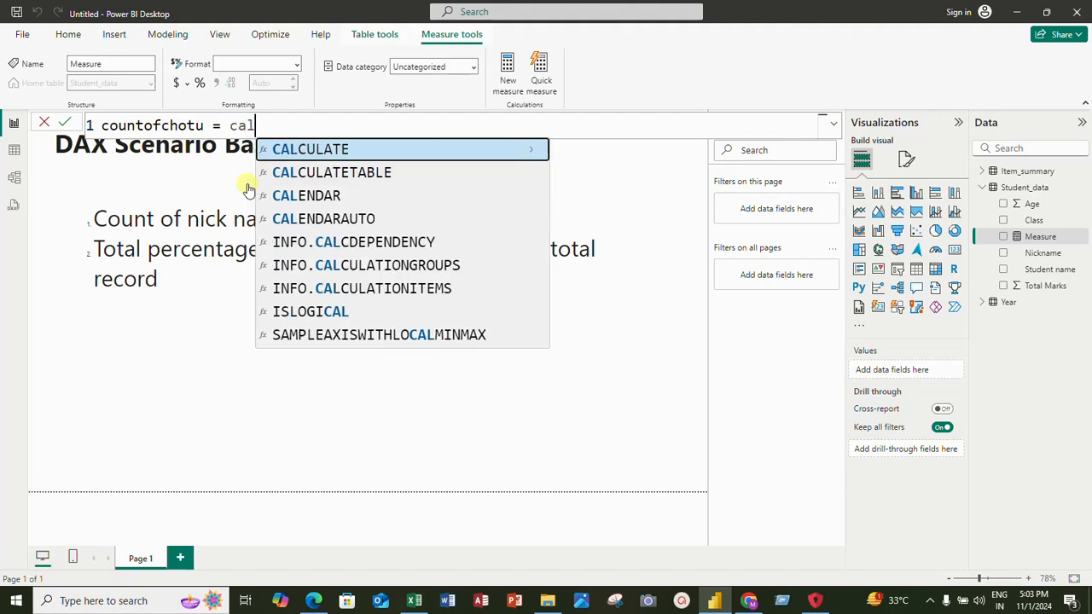
key("Tab")
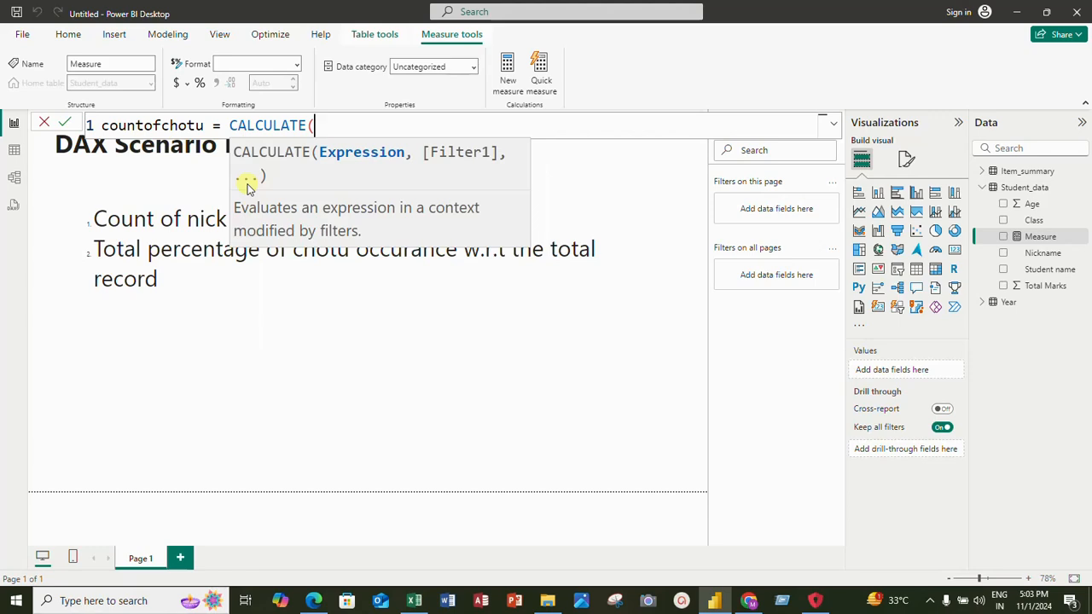
- Enter COUNT(Student_data[Nickname]) as the CALCULATE expression of the countofchotu measure
type("count")
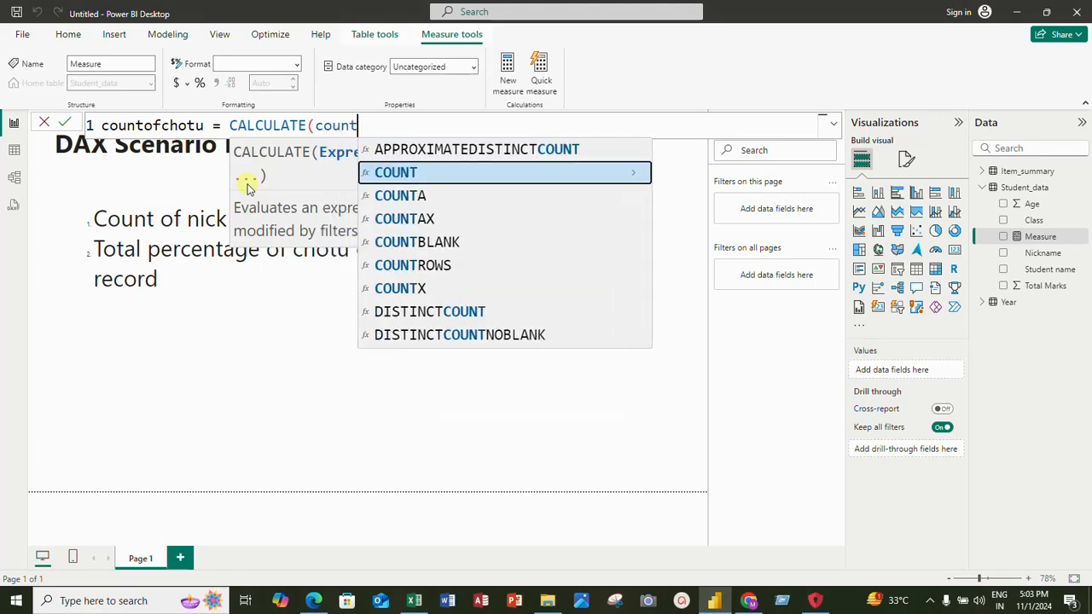
key("Tab")
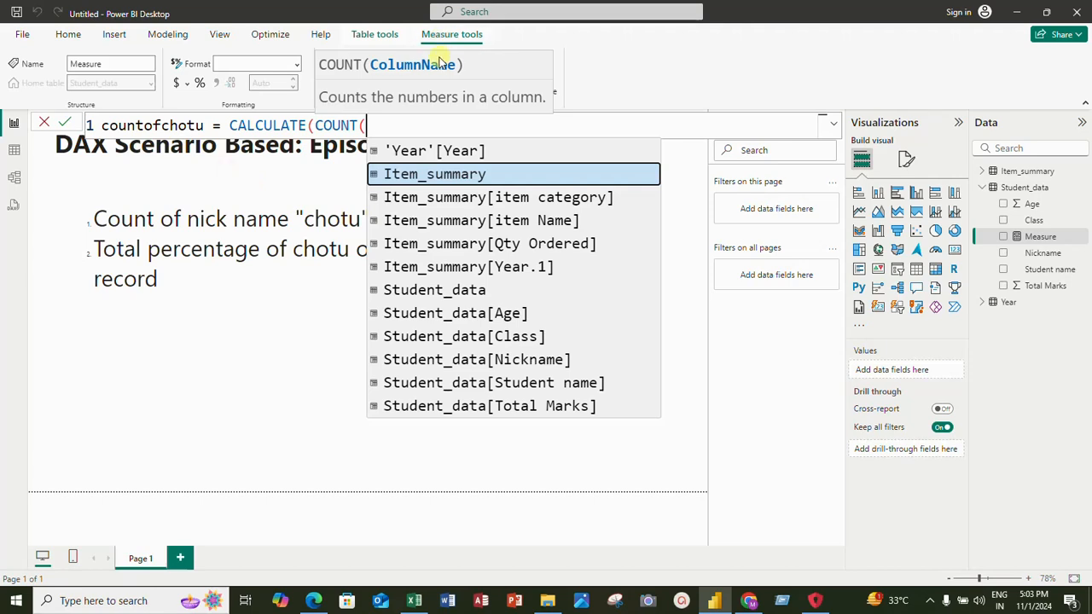
type("nick")
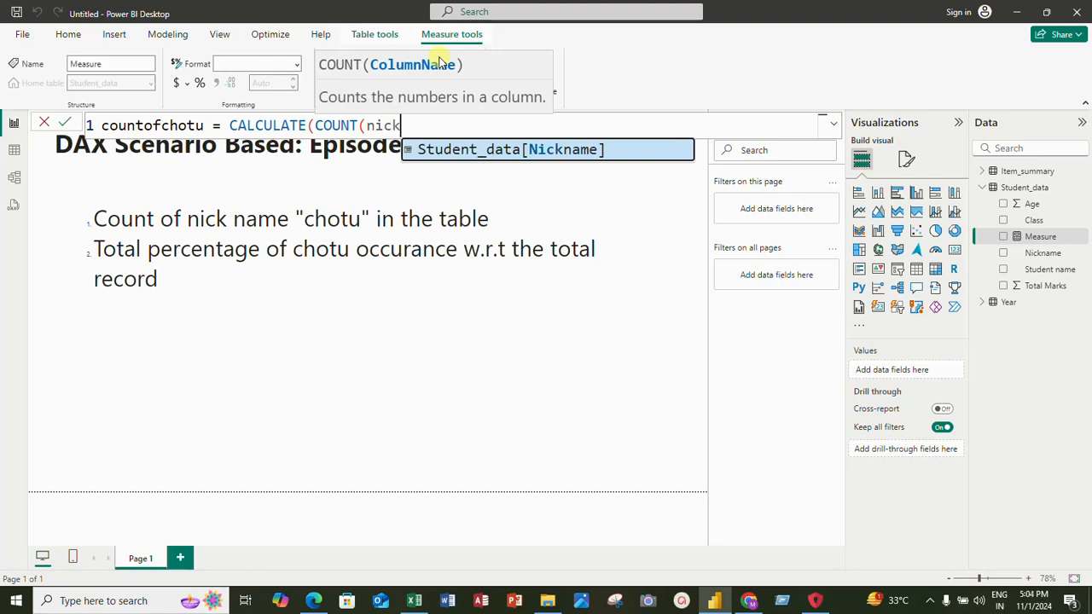
key("Tab")
type("),")
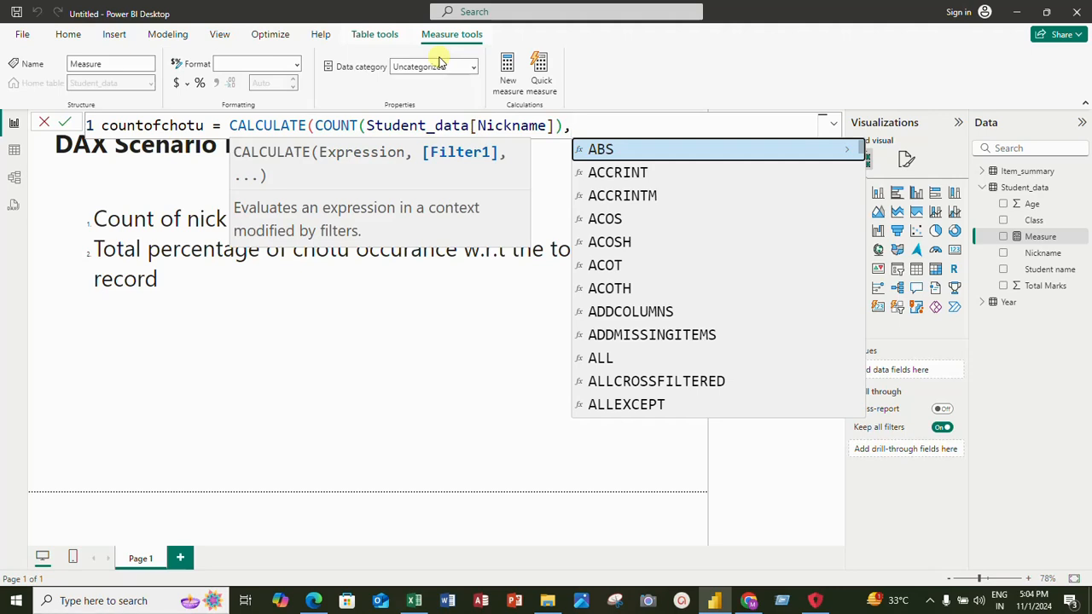
- Add SEARCH("chotu",Student_data[Nickname],1,0) as the CALCULATE filter and commit the countofchotu measure
type("sea")
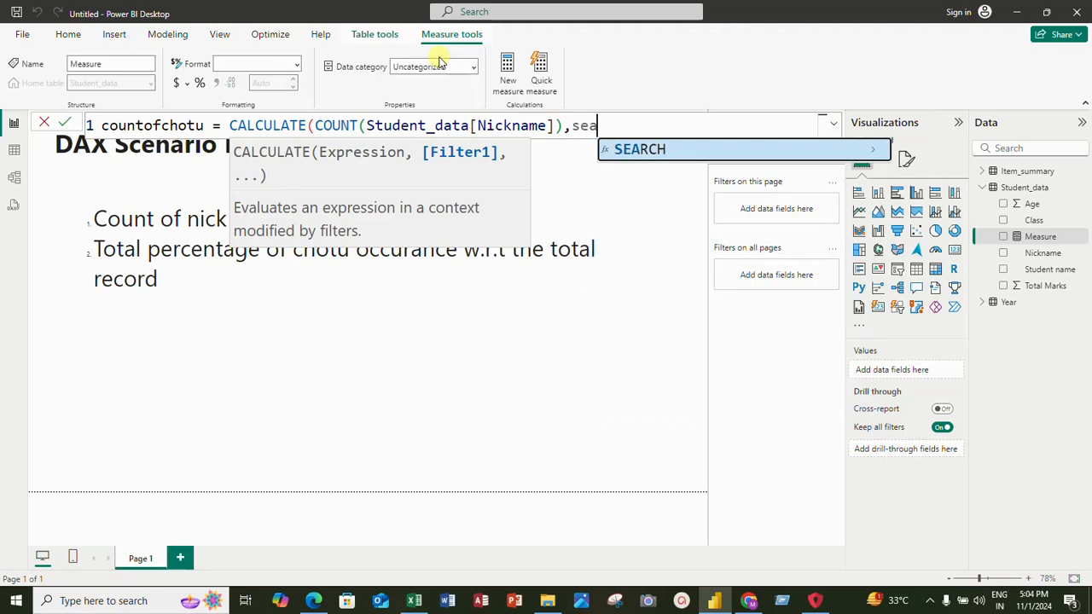
key("Tab")
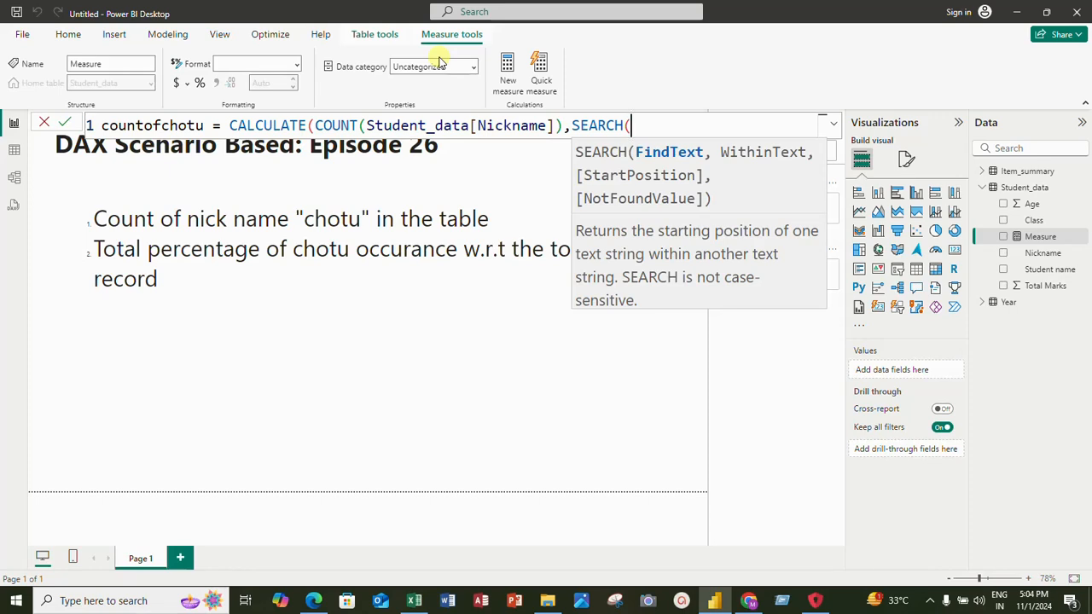
type("\"chotu\",")
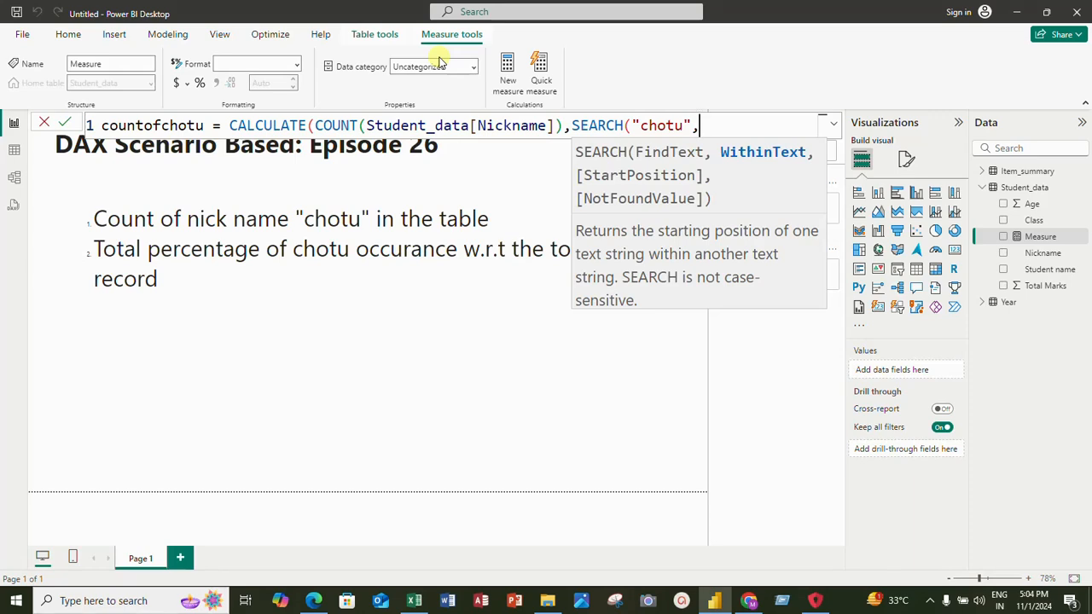
type("nick")
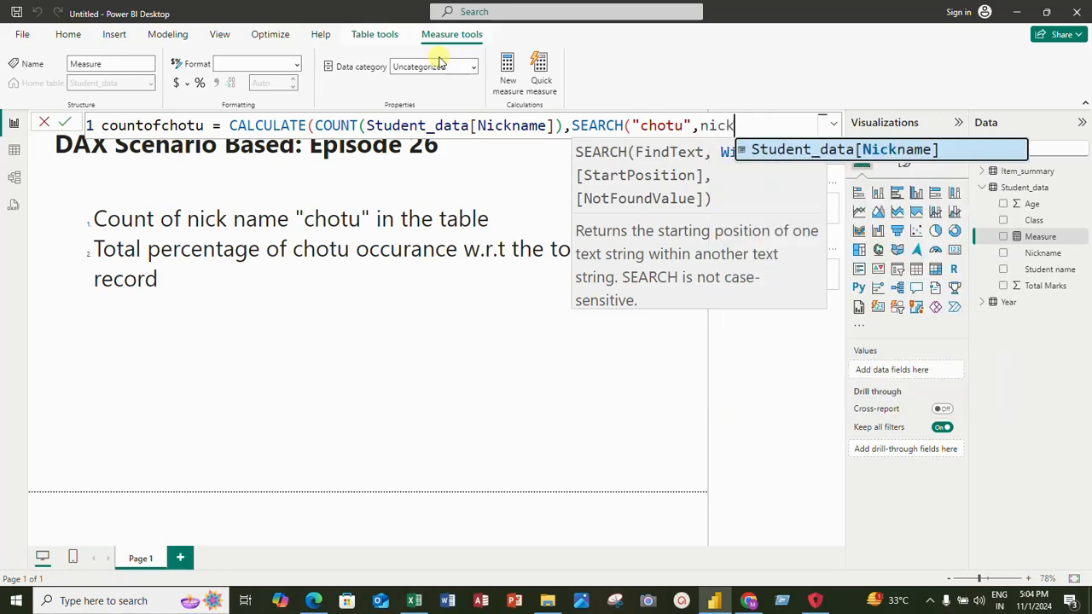
key("Tab")
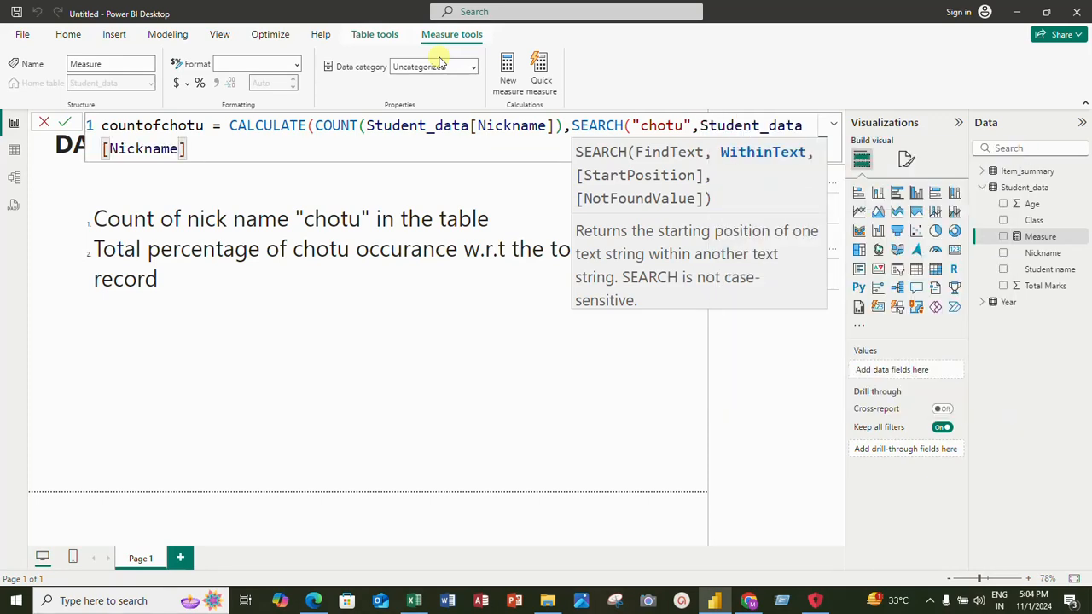
type(",")
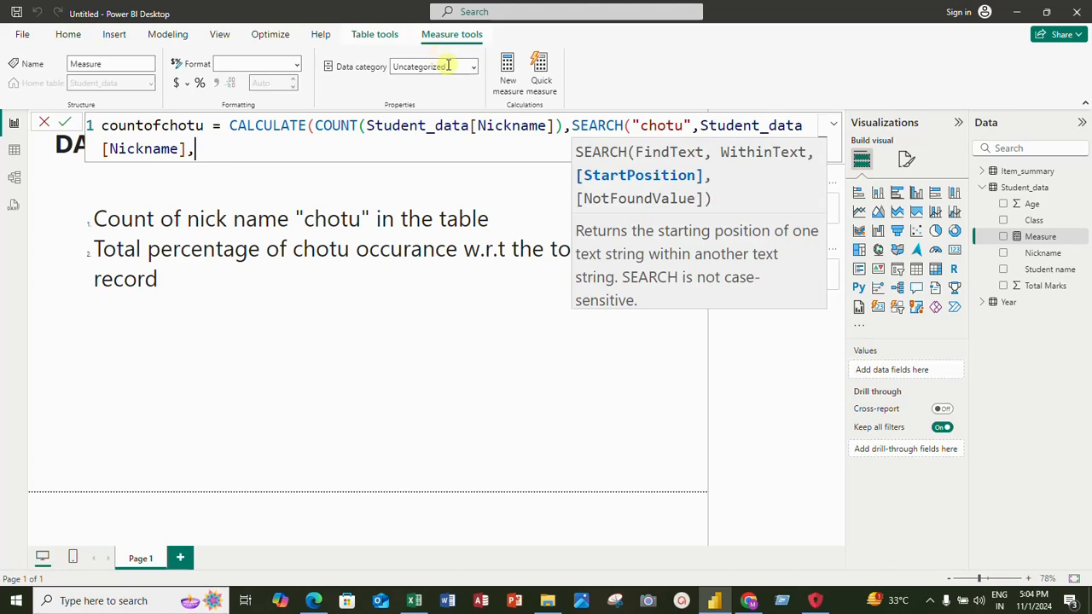
type("1,")
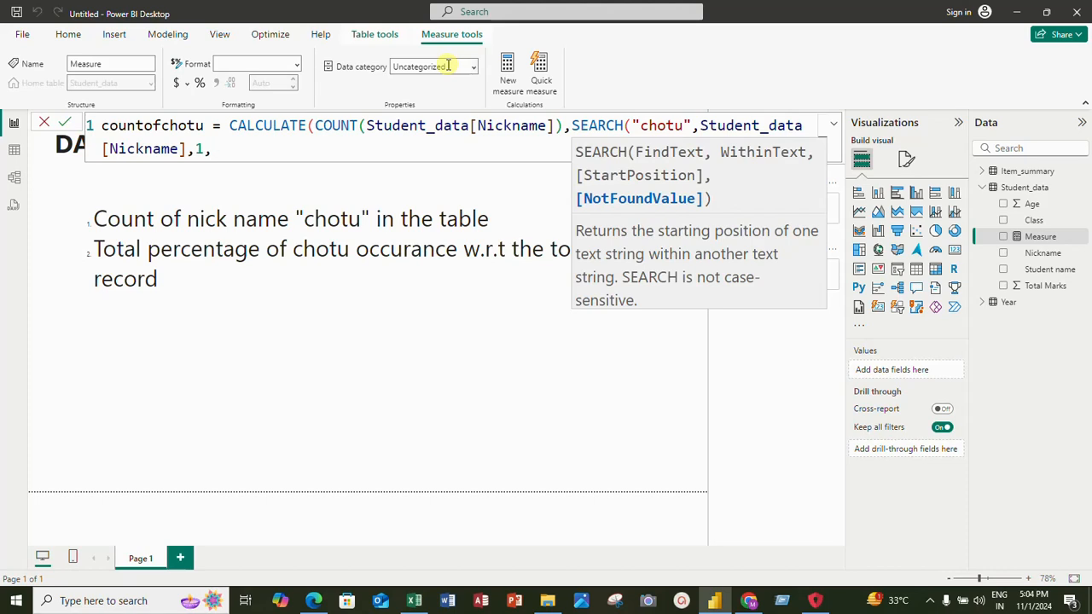
type("0)")
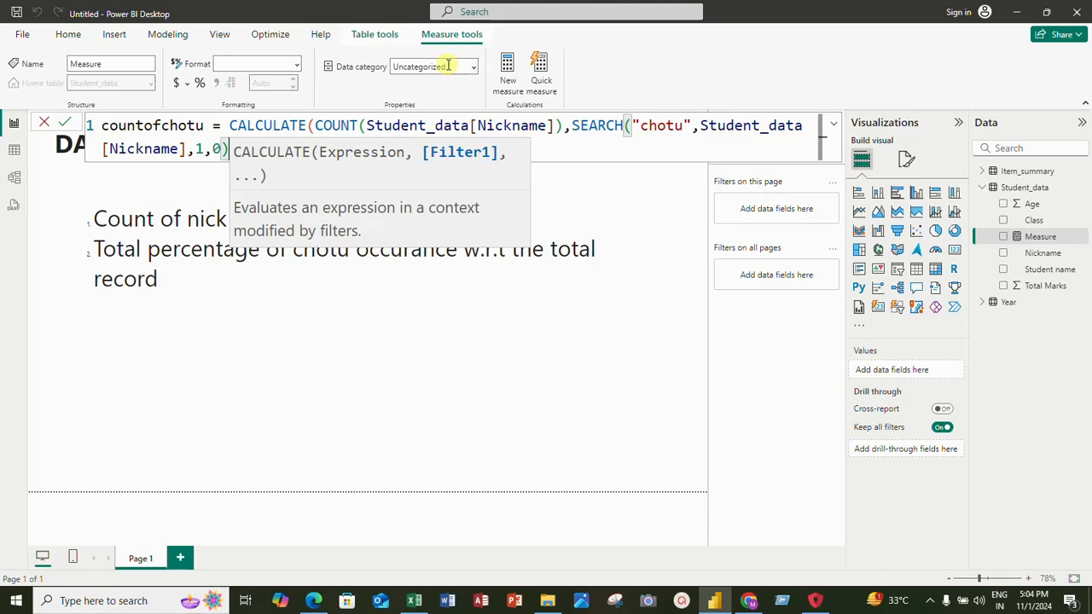
type(")")
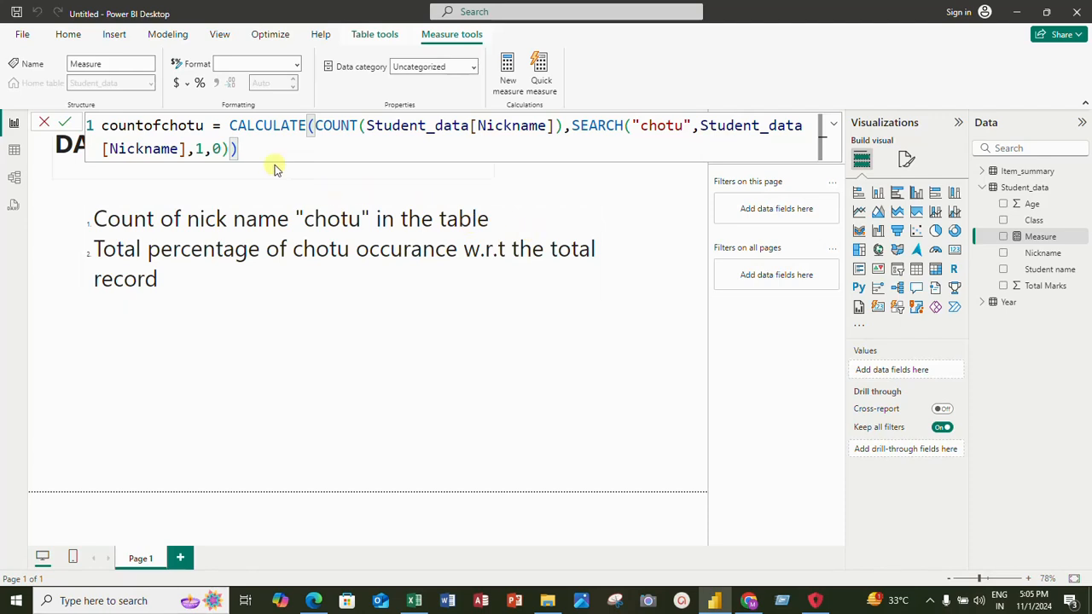
left_click(197, 149)
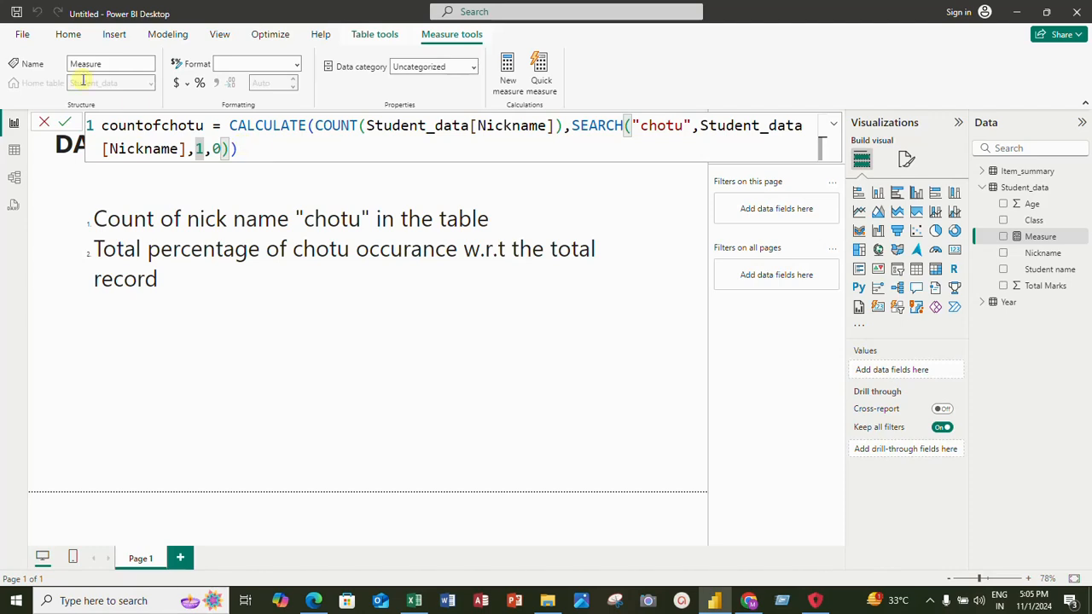
left_click(68, 125)
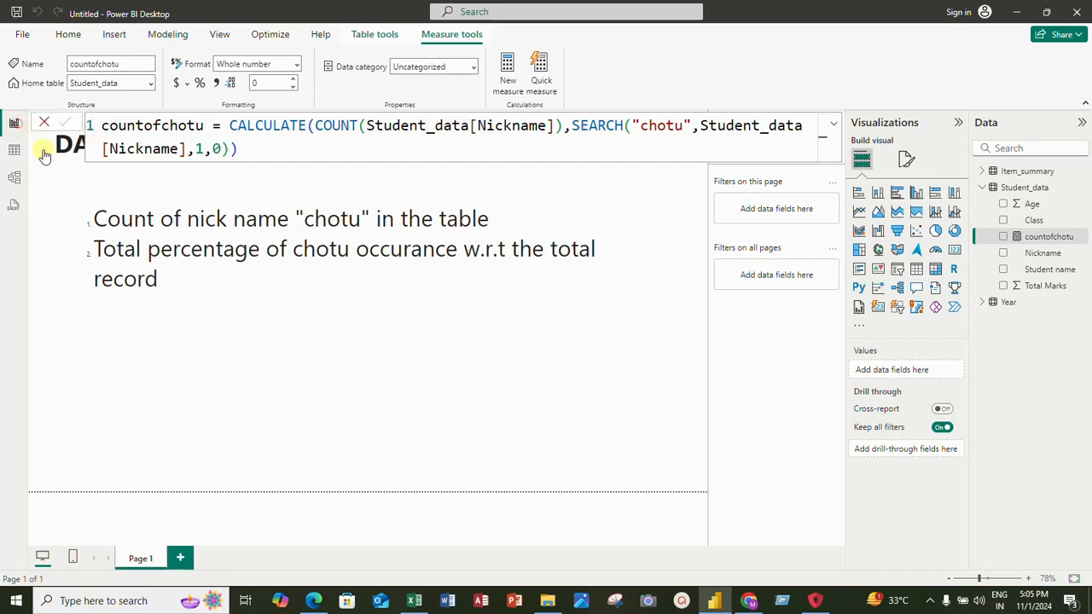
- Show the countofchotu measure as a small card visual below the question text on the report page
left_click(267, 410)
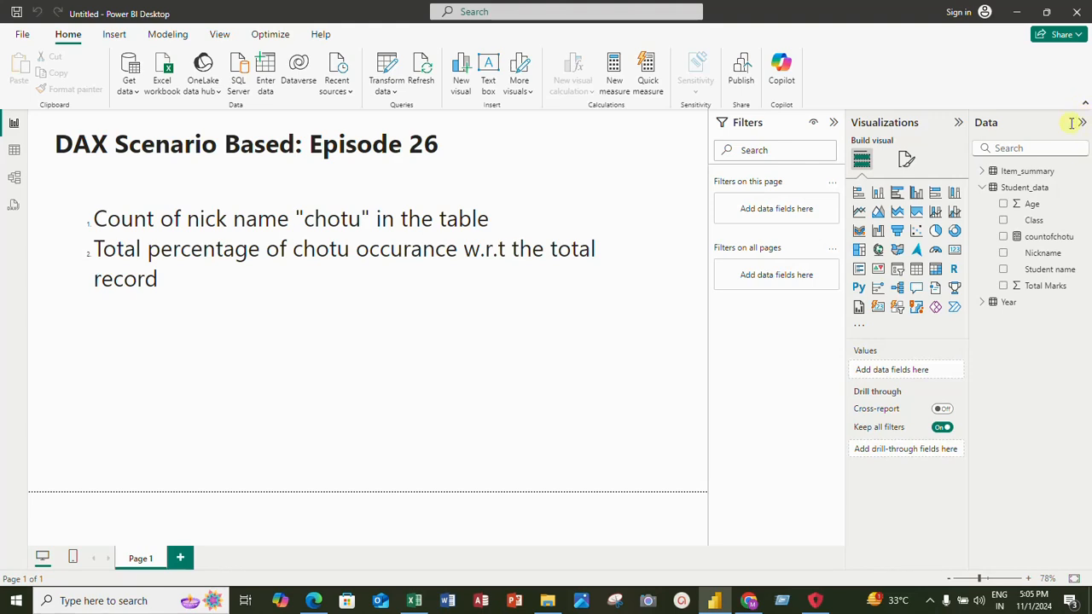
left_click_drag(1051, 243, 299, 354)
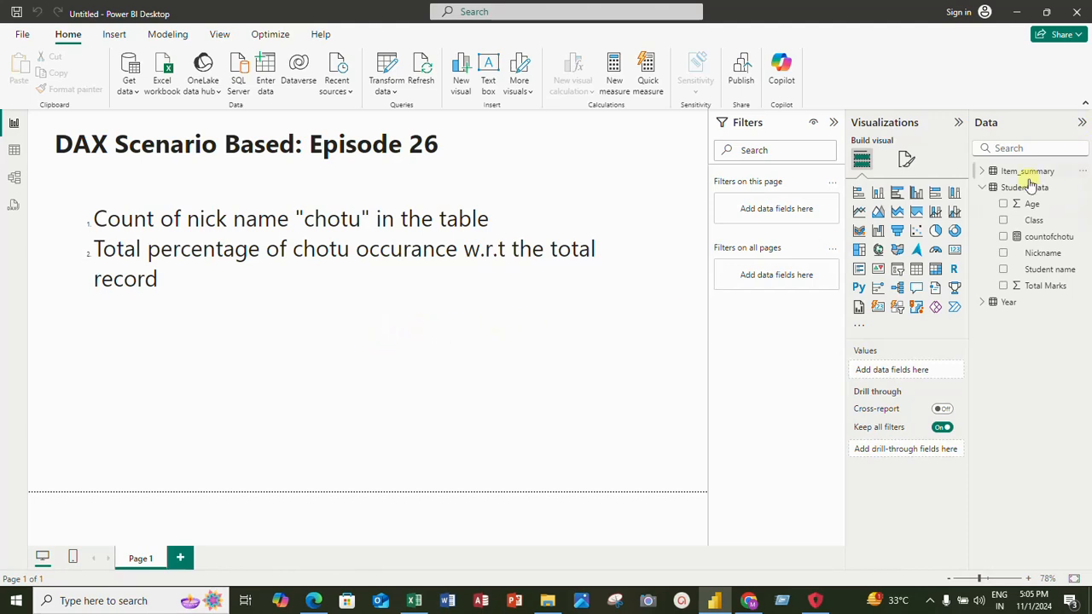
left_click_drag(1048, 237, 433, 394)
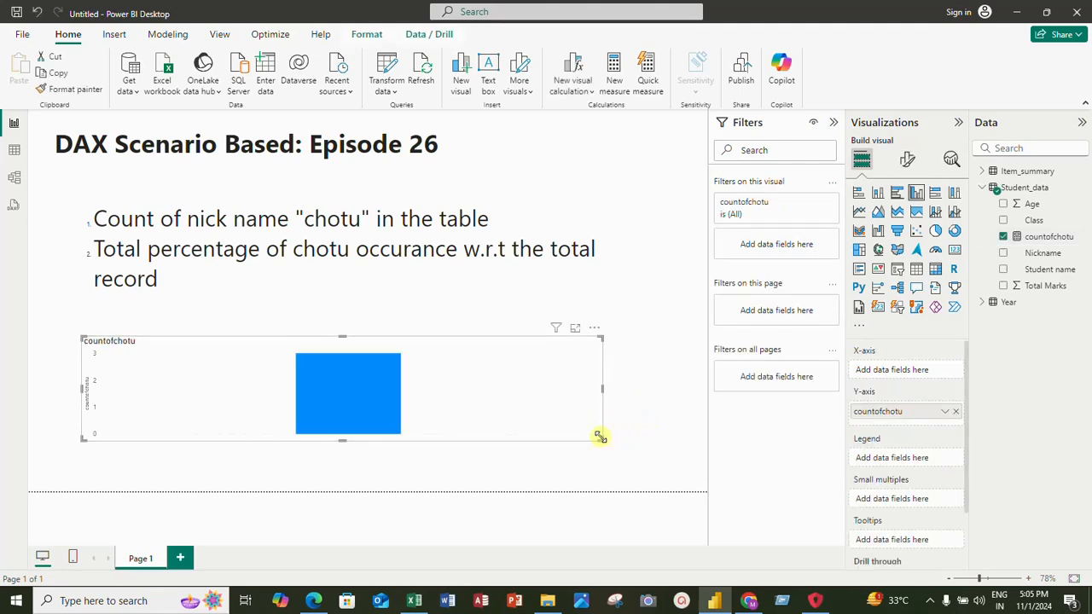
left_click_drag(601, 436, 227, 447)
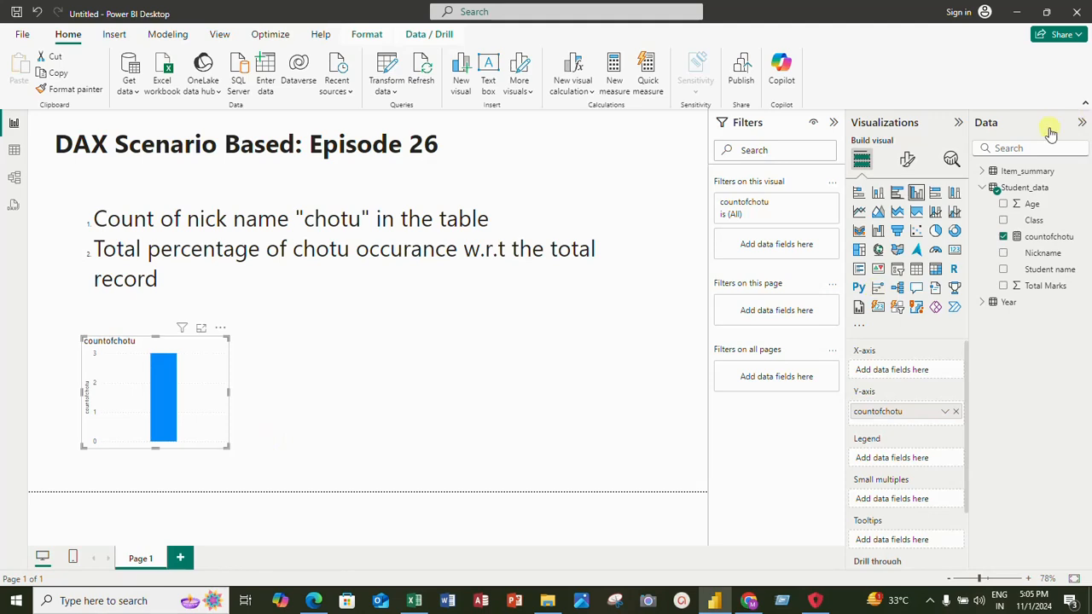
left_click(952, 249)
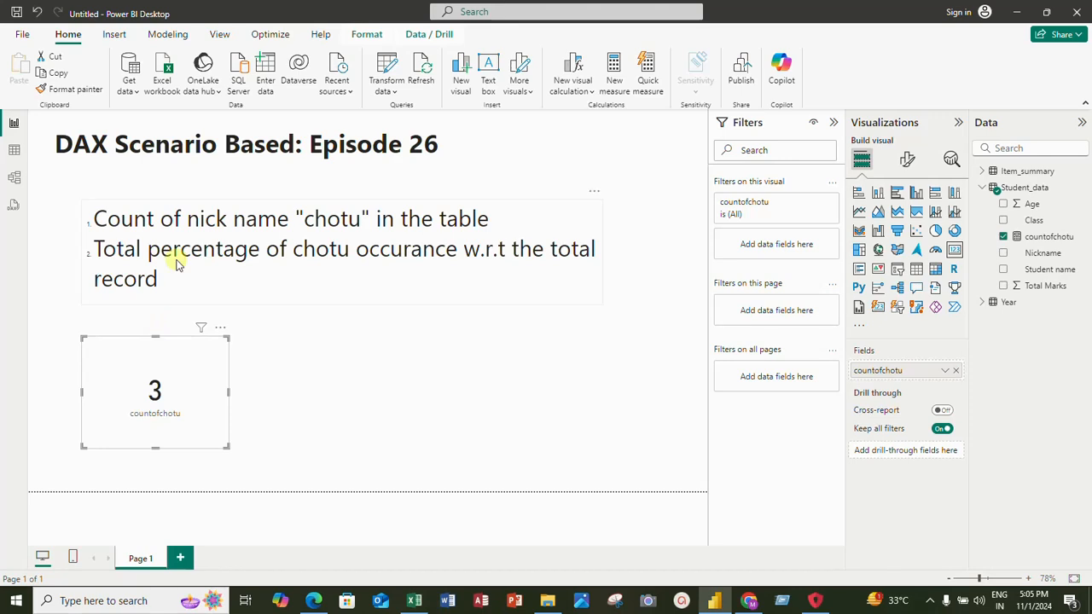
- Open the Student_data table's records to check the Nickname values against the chotu count
left_click(14, 150)
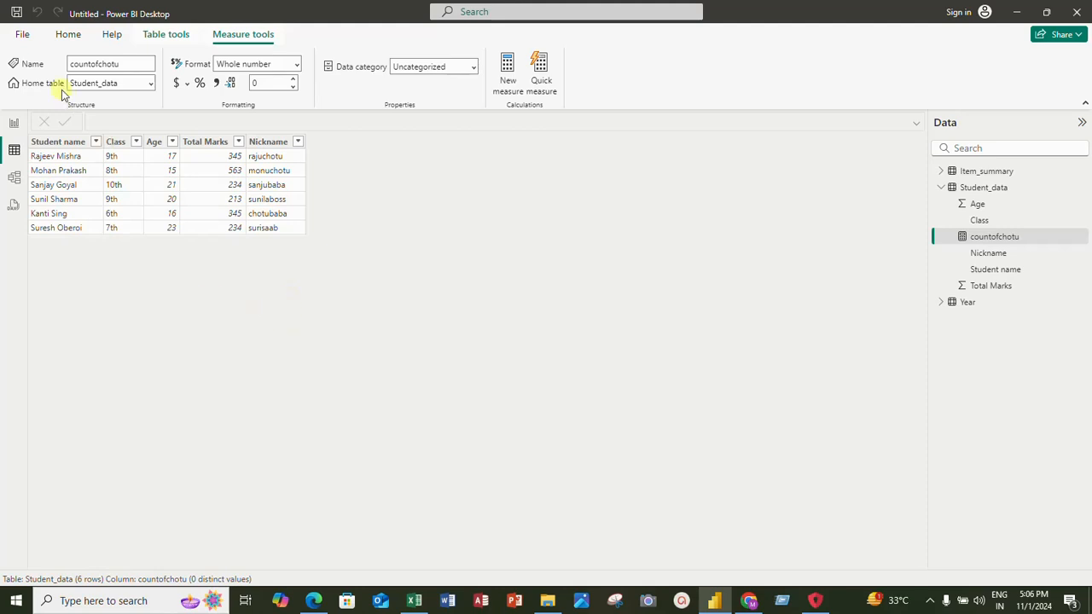
- Return to the report page and shrink the countofchotu card
left_click(14, 122)
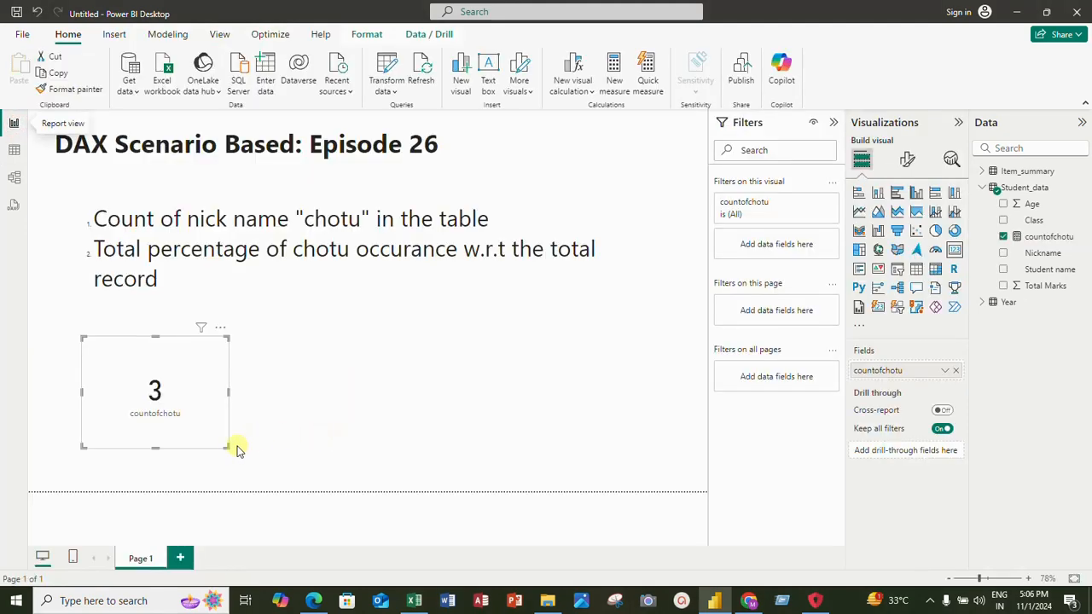
left_click_drag(226, 445, 194, 395)
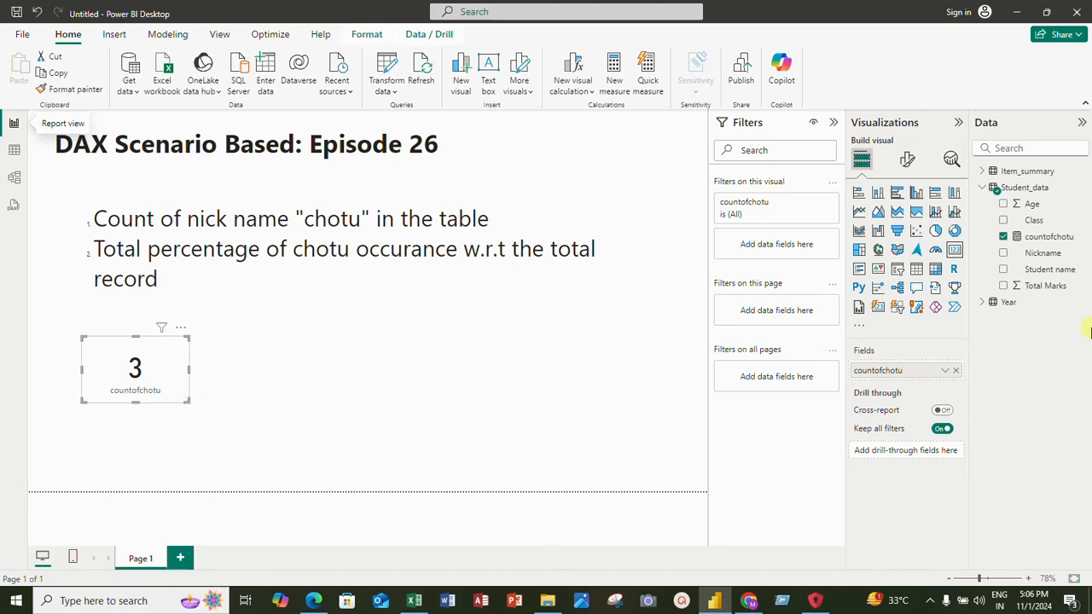
- Create a new measure in the Student_data table and name it %ofchotu_appearance
right_click(1033, 185)
key("Escape")
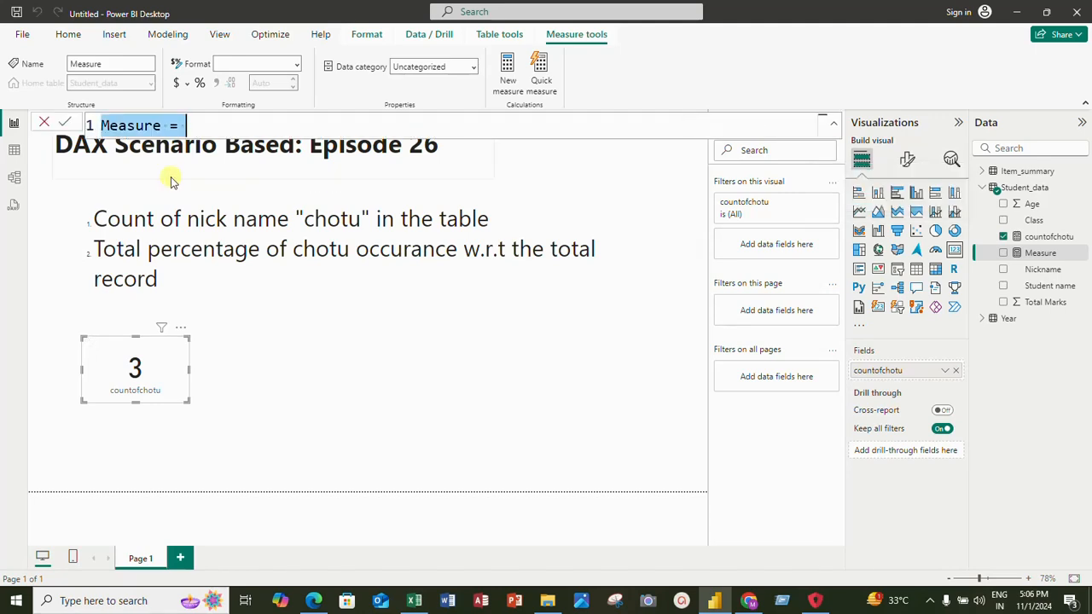
type("%")
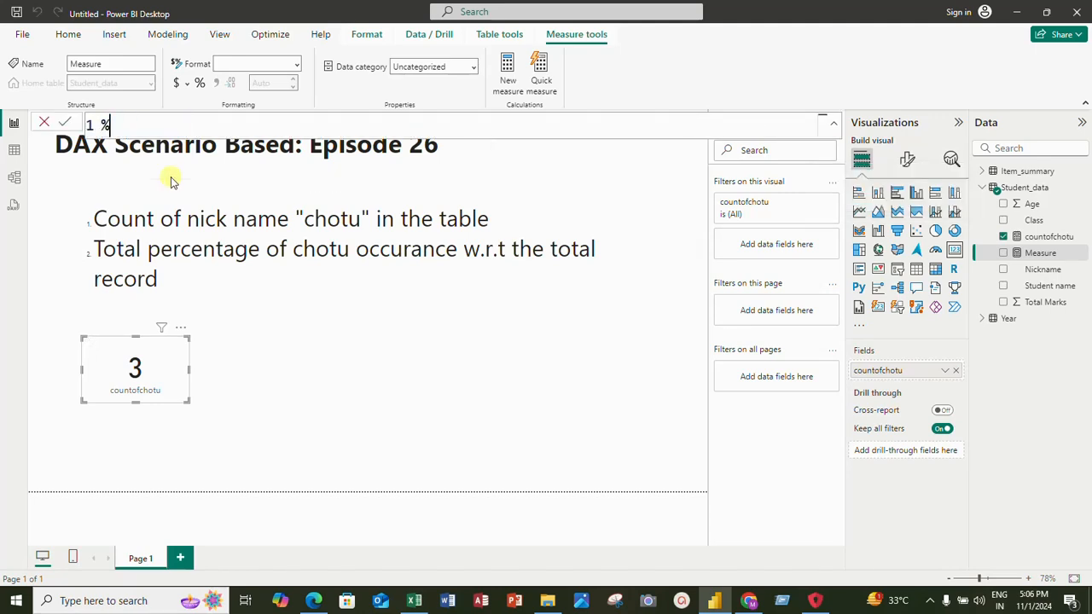
type("ofchotu_appearance")
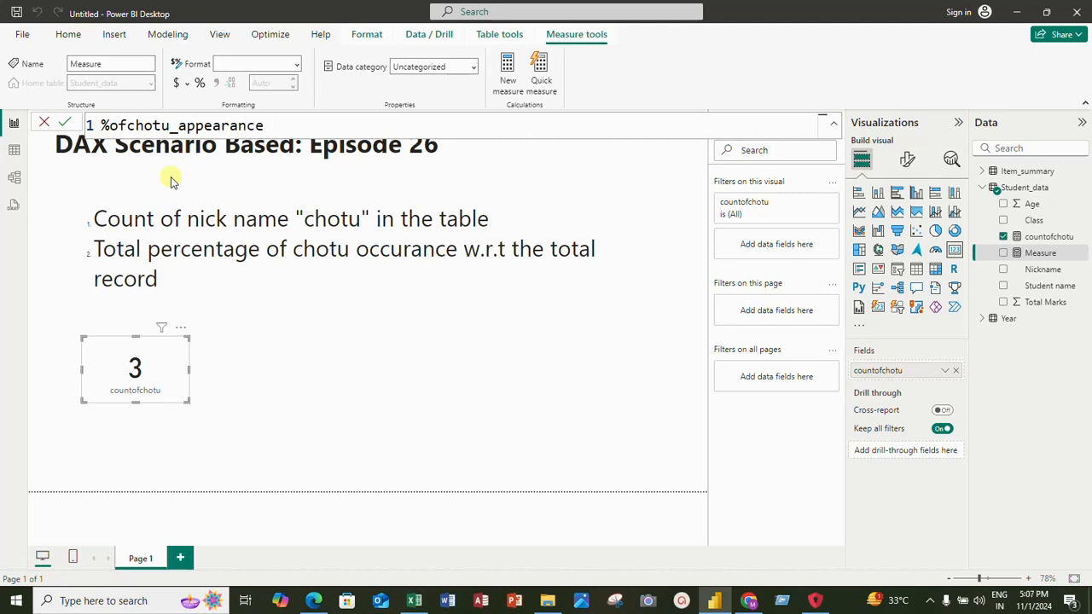
- Start the %ofchotu_appearance formula with DIVIDE and use [countofchotu] as its numerator
type(" = divide")
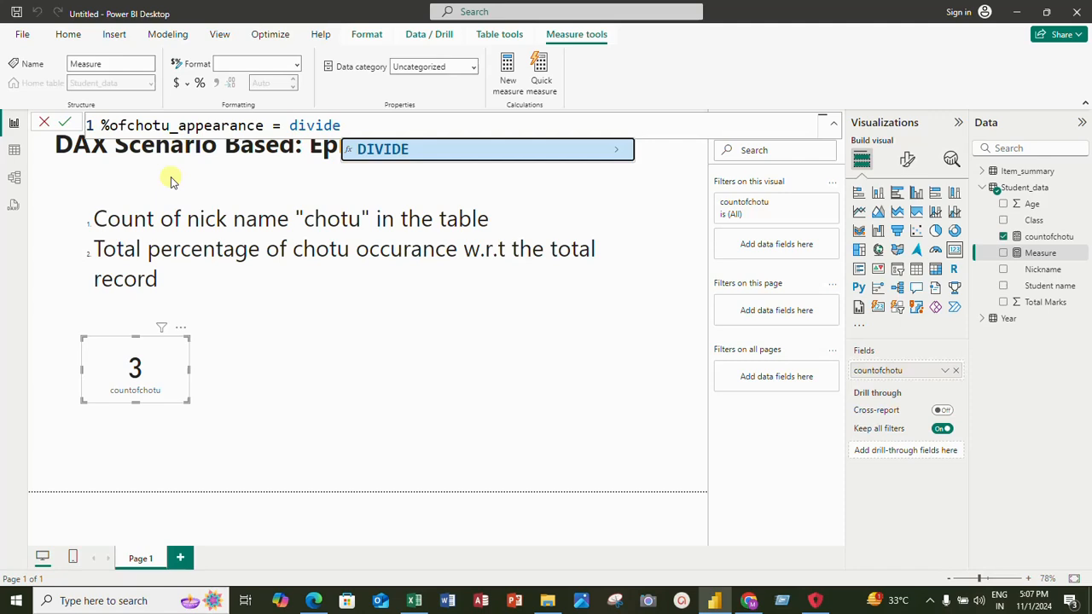
key("Tab")
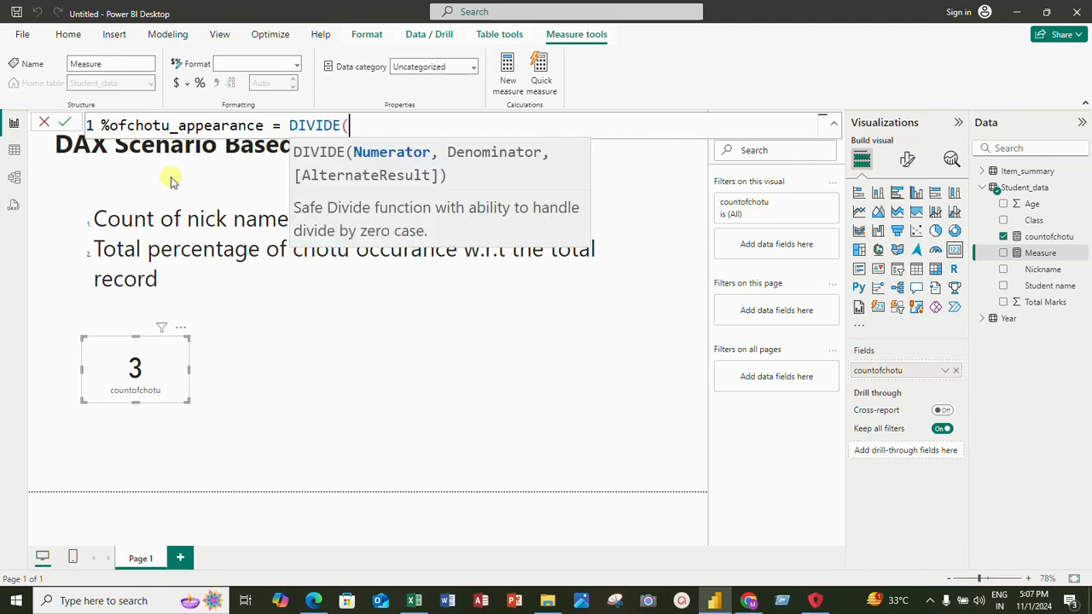
type("count")
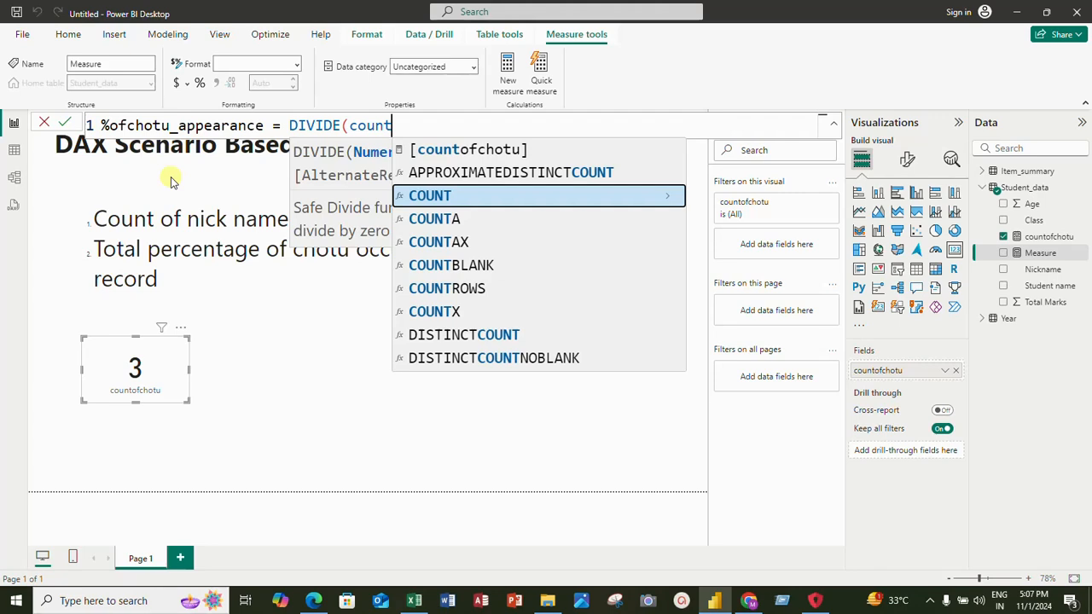
key("Up")
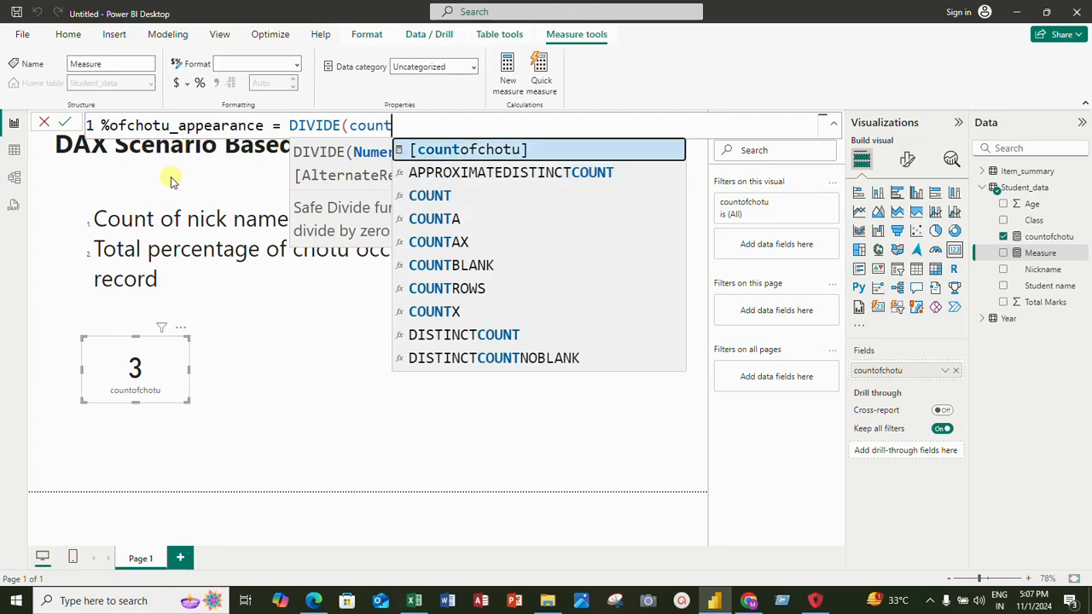
key("Tab")
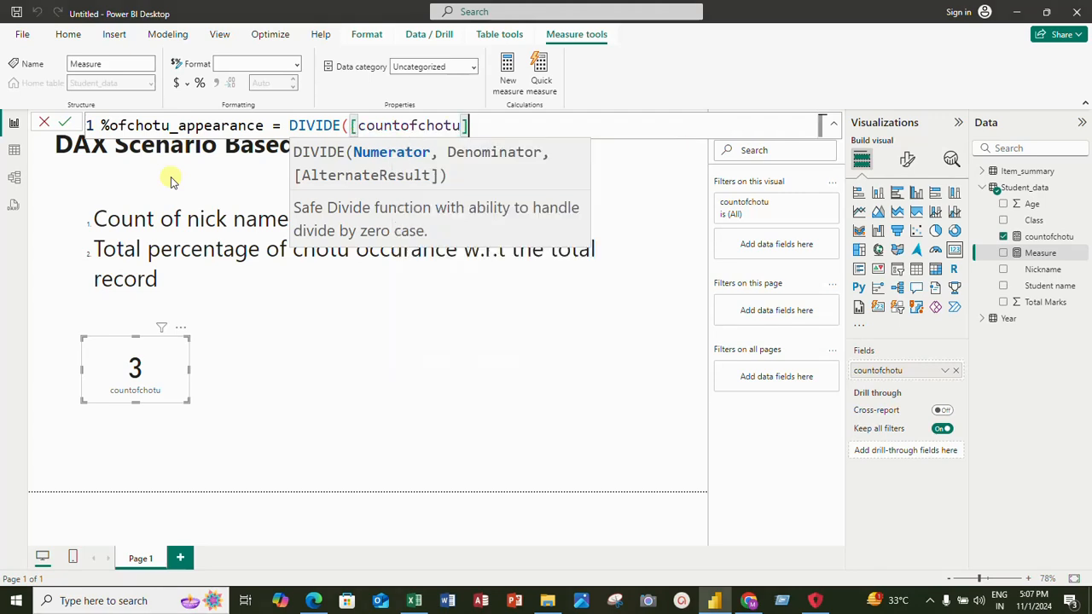
type(",")
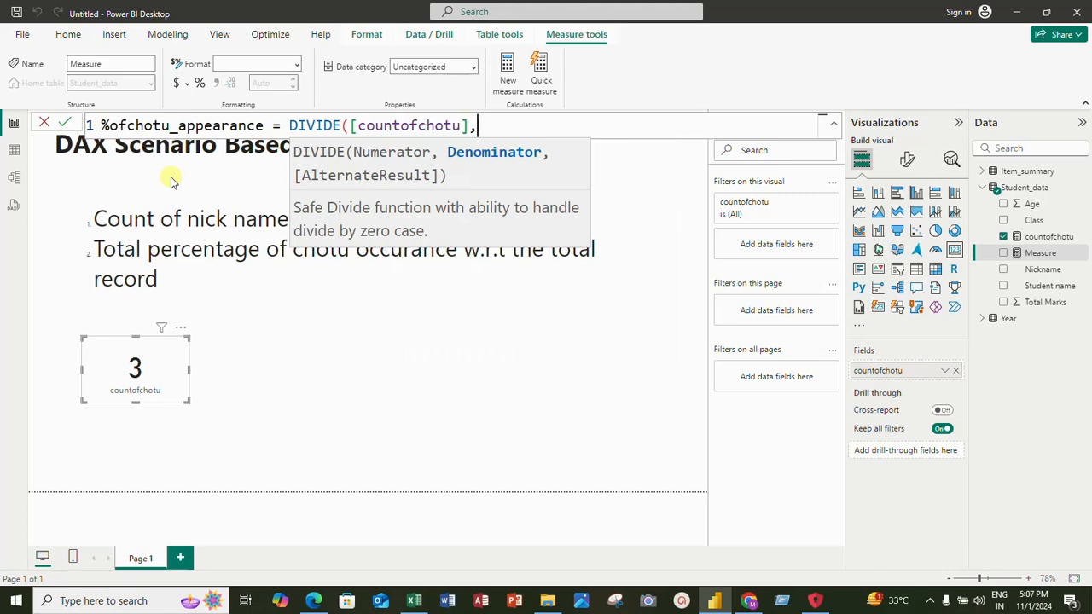
- Begin the DIVIDE denominator with the COUNTROWS function
type("coutrows")
key("BackSpace")
key("BackSpace")
key("BackSpace")
key("BackSpace")
key("BackSpace")
key("BackSpace")
key("BackSpace")
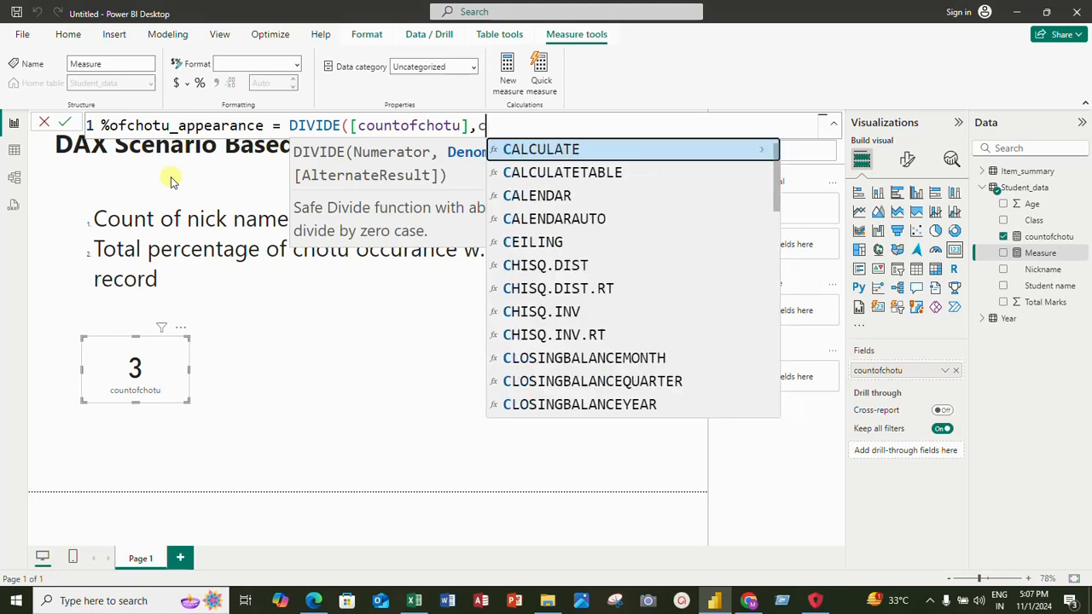
type("ount")
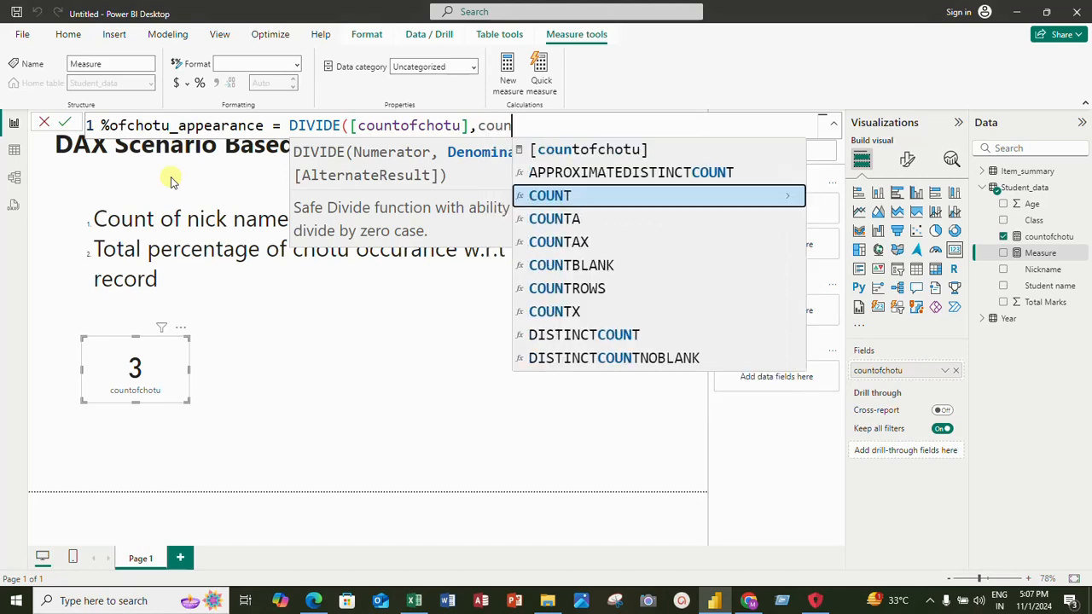
key("Down")
key("Down")
key("Down")
key("Down")
key("Down")
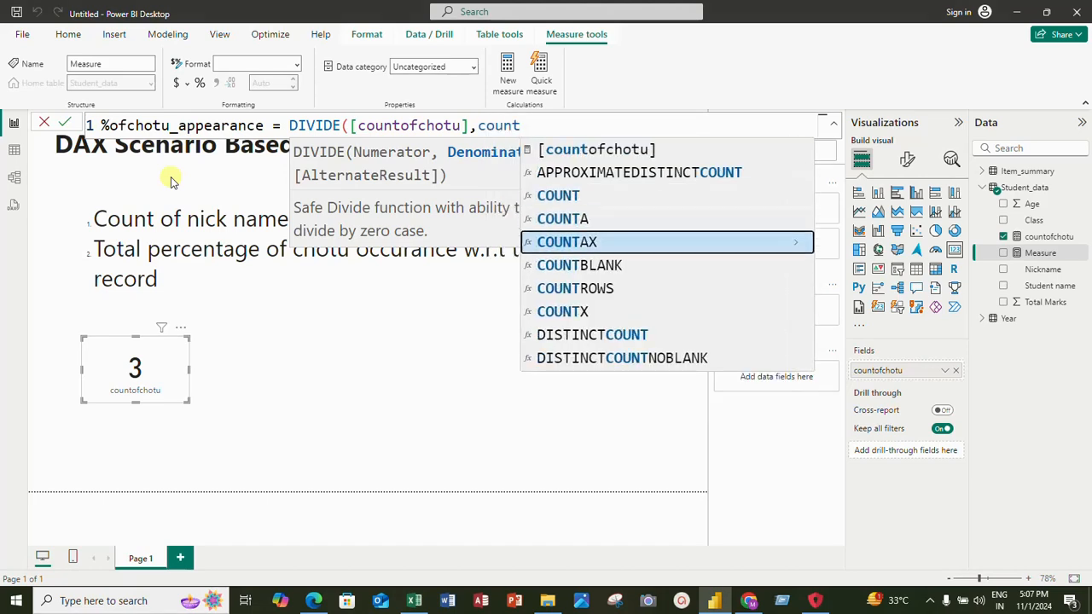
key("Tab")
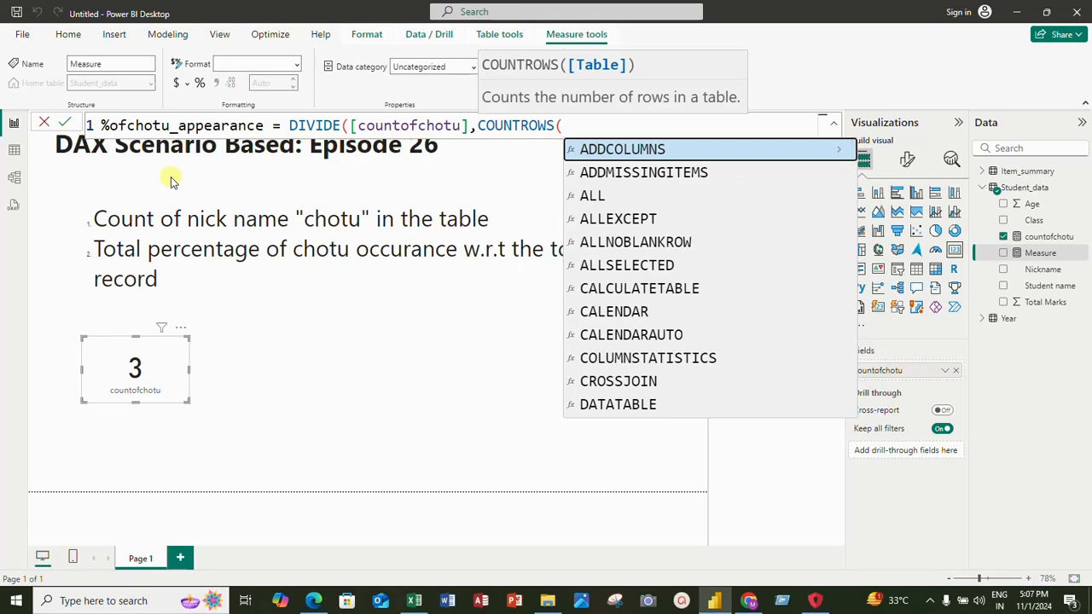
- Pass Student_data to COUNTROWS, close the DIVIDE formula and commit the %ofchotu_appearance measure
type("stude")
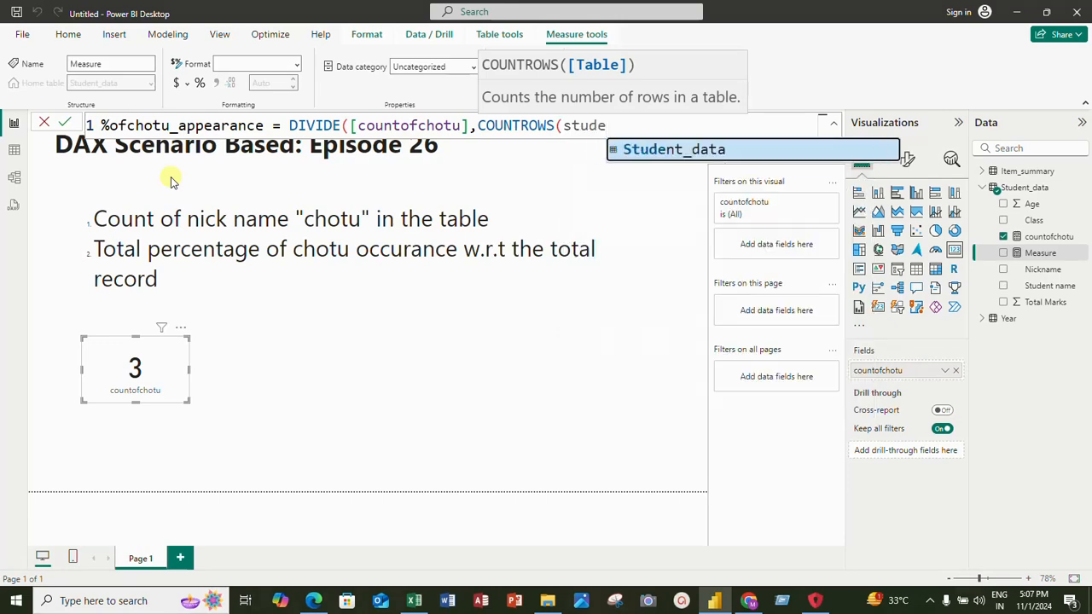
key("Tab")
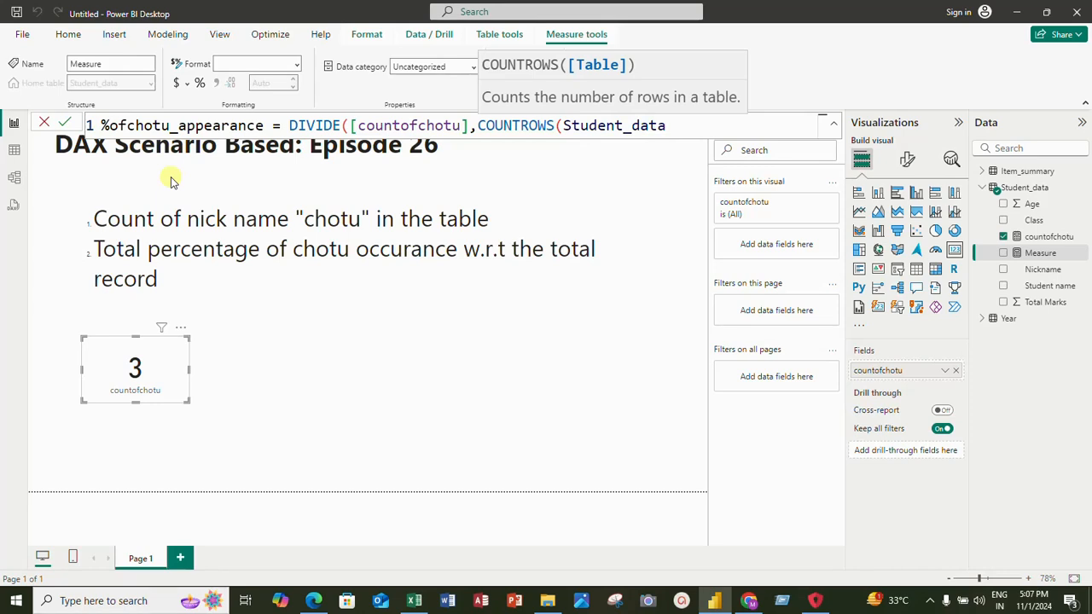
type("))")
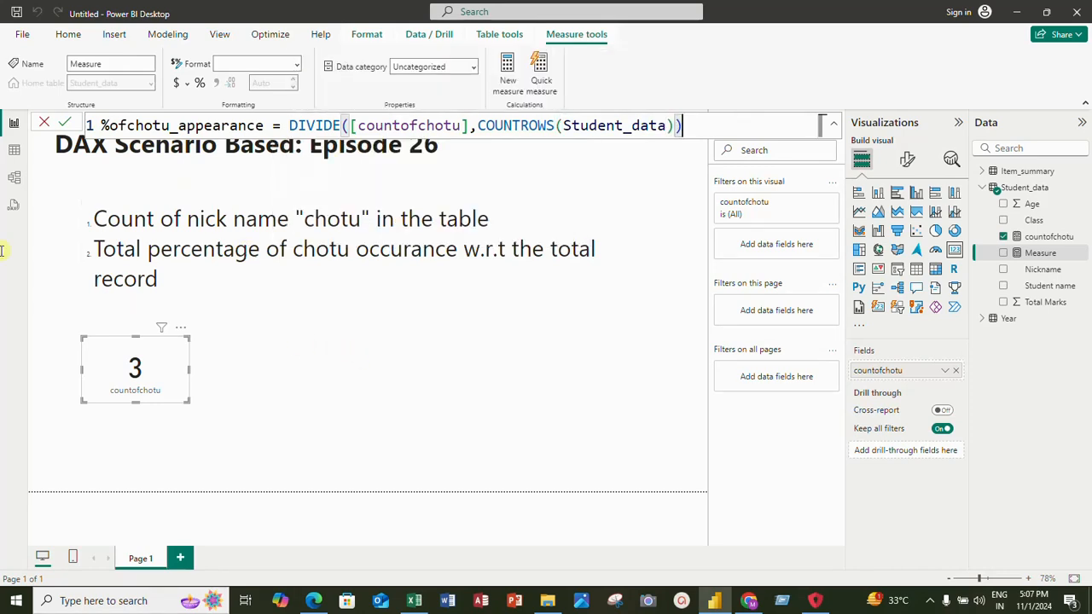
left_click(65, 124)
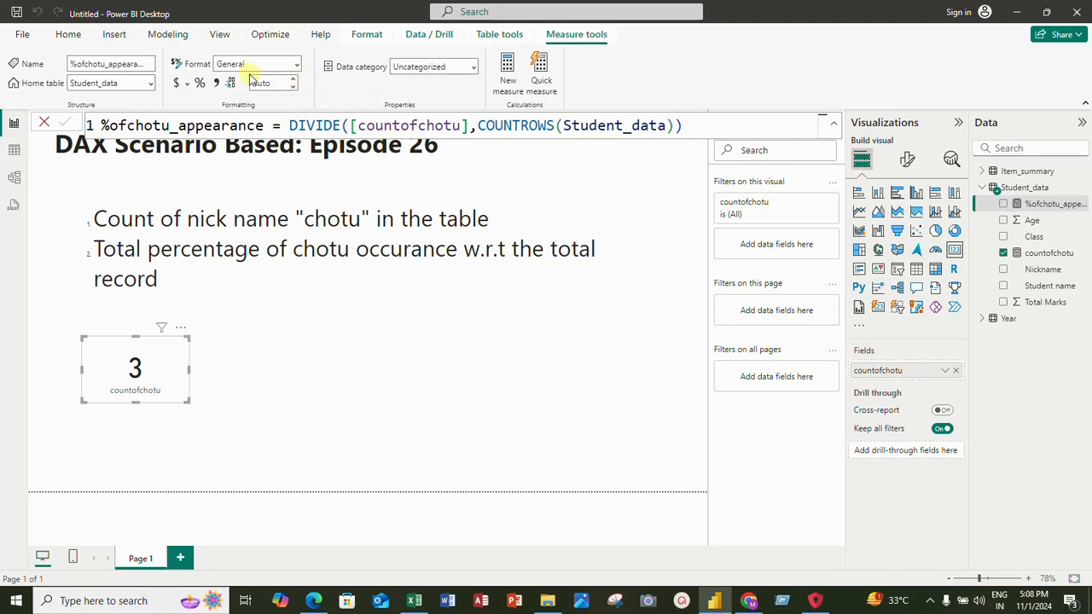
- Set the format of the %ofchotu_appearance measure to Percentage
left_click(295, 64)
left_click(232, 158)
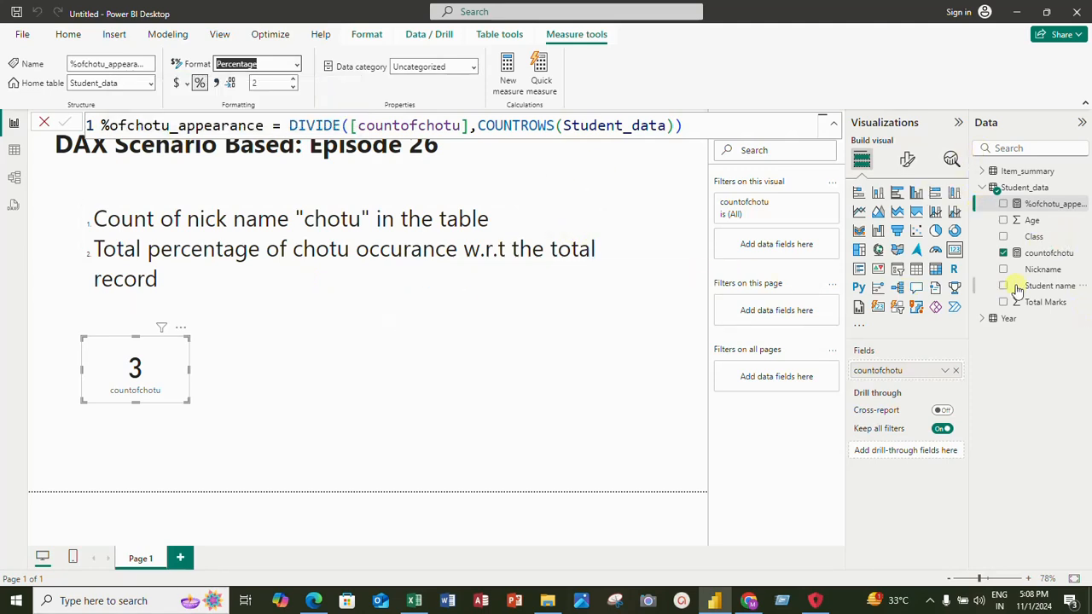
- Show %ofchotu_appearance as a small card visual beside the countofchotu card, leaving a gap between them
left_click(1040, 205)
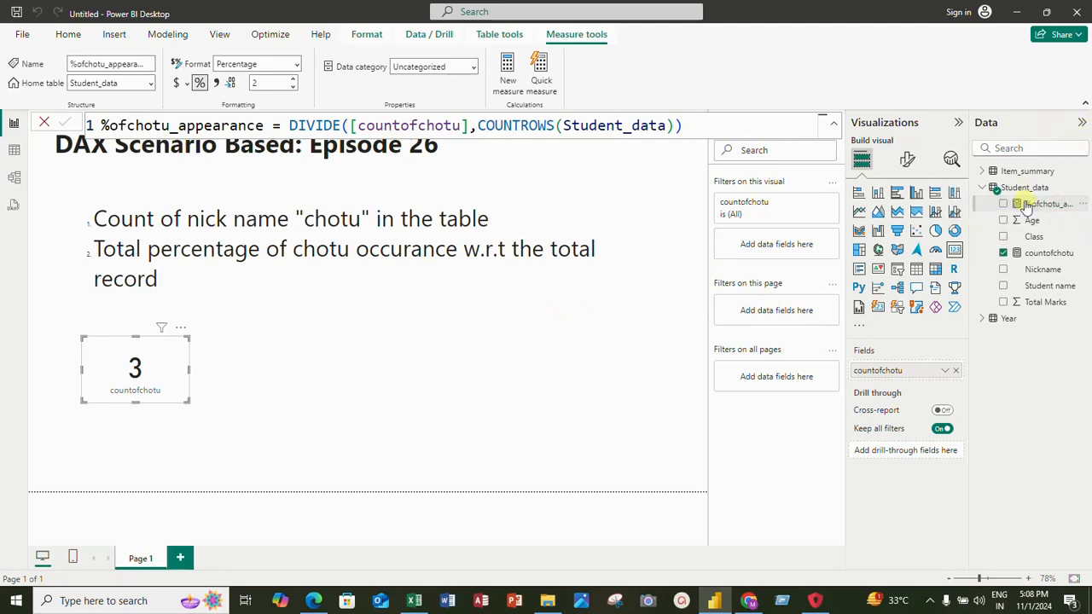
left_click_drag(1034, 205, 466, 357)
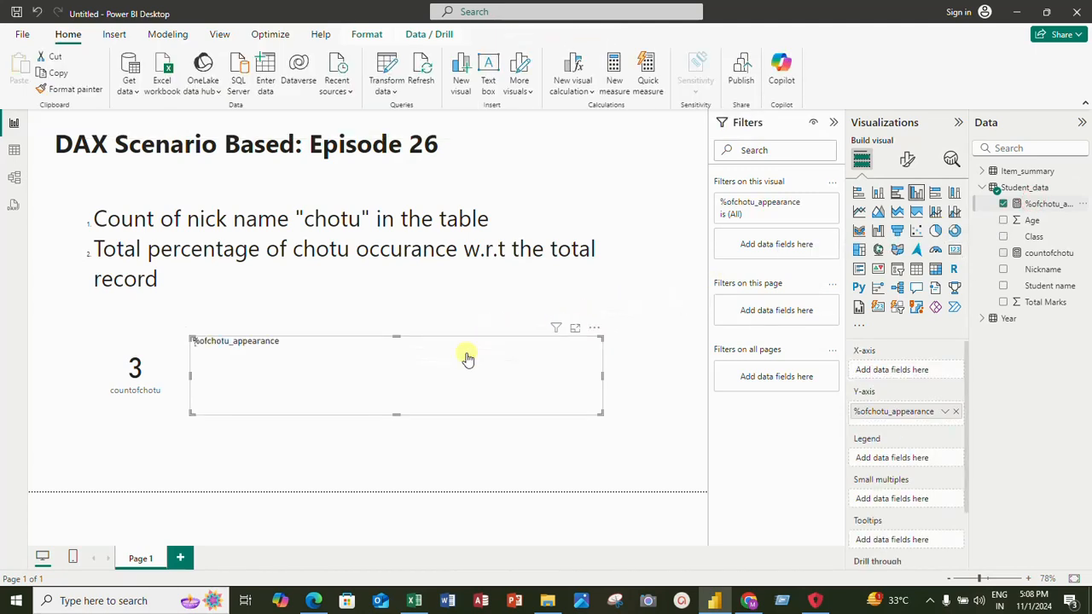
left_click_drag(600, 412, 328, 409)
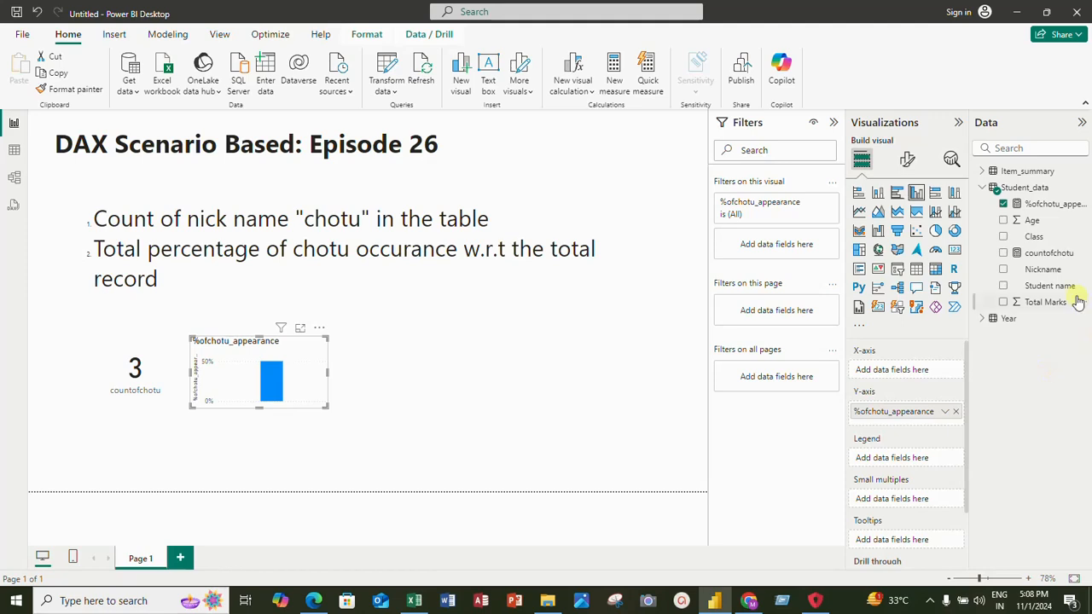
left_click(955, 251)
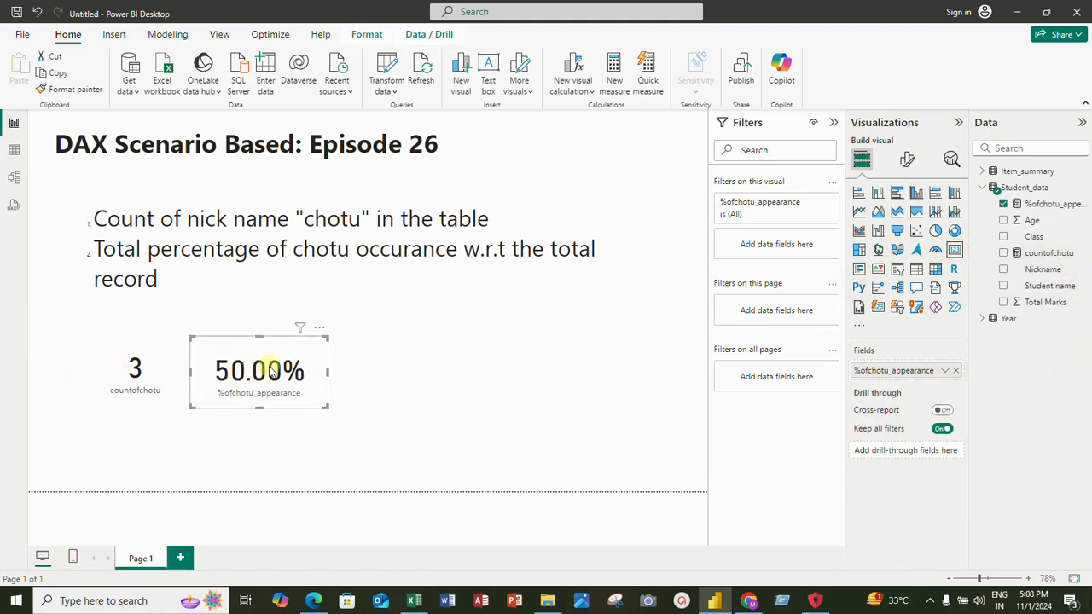
left_click_drag(319, 354, 395, 361)
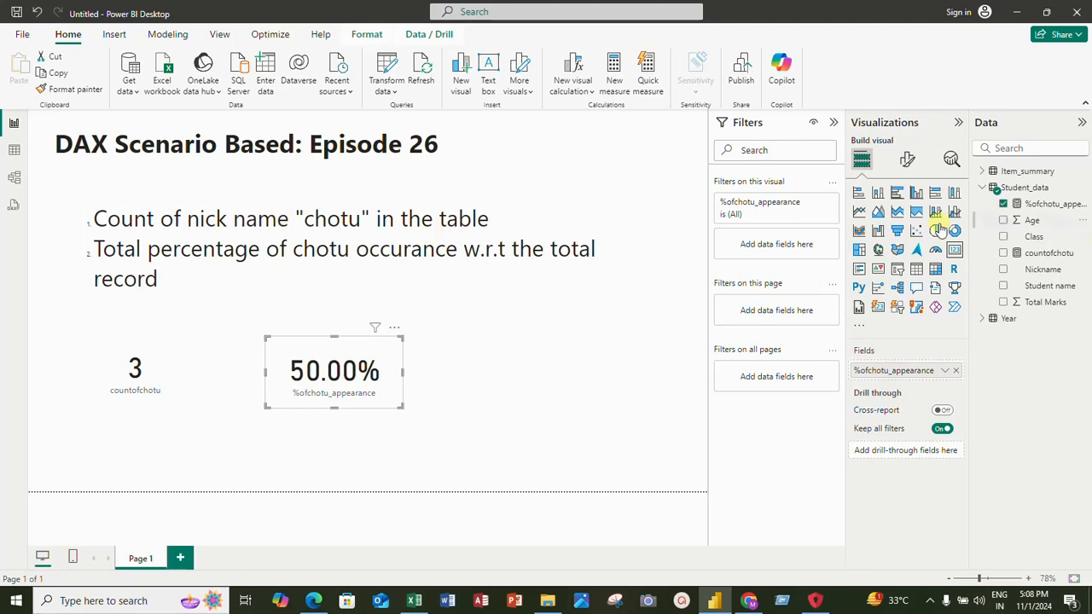
- Open the Student_data table's records to check the chotu percentage against the Nickname values
left_click(1045, 204)
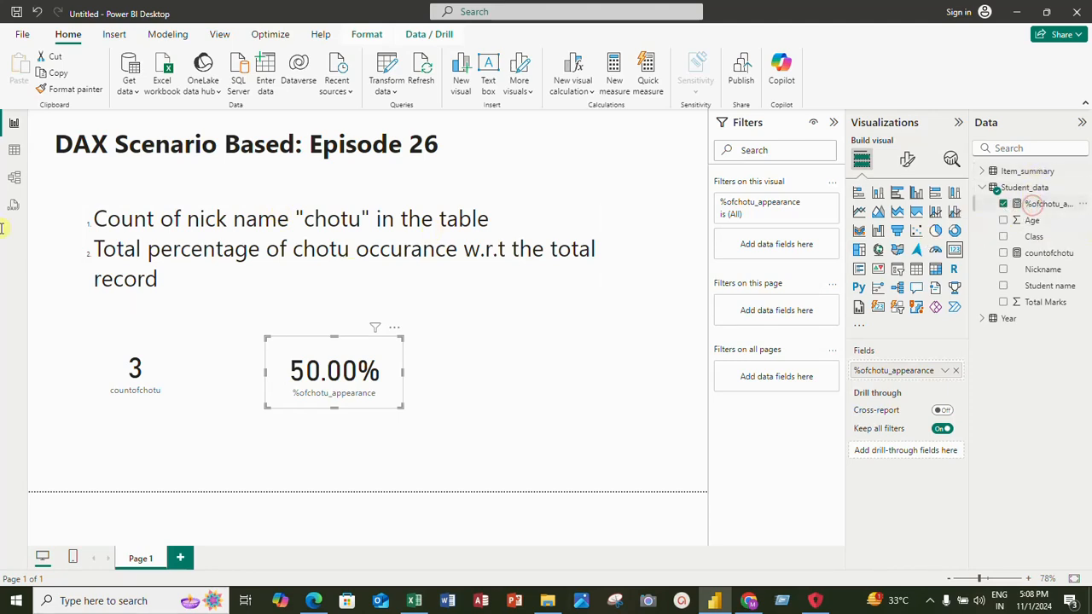
left_click(14, 150)
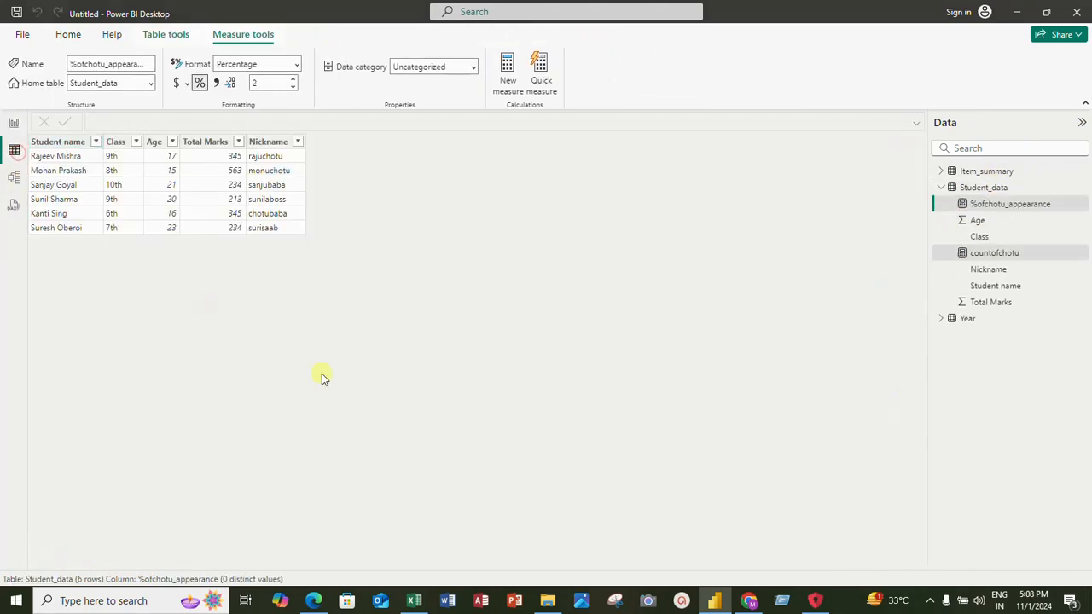